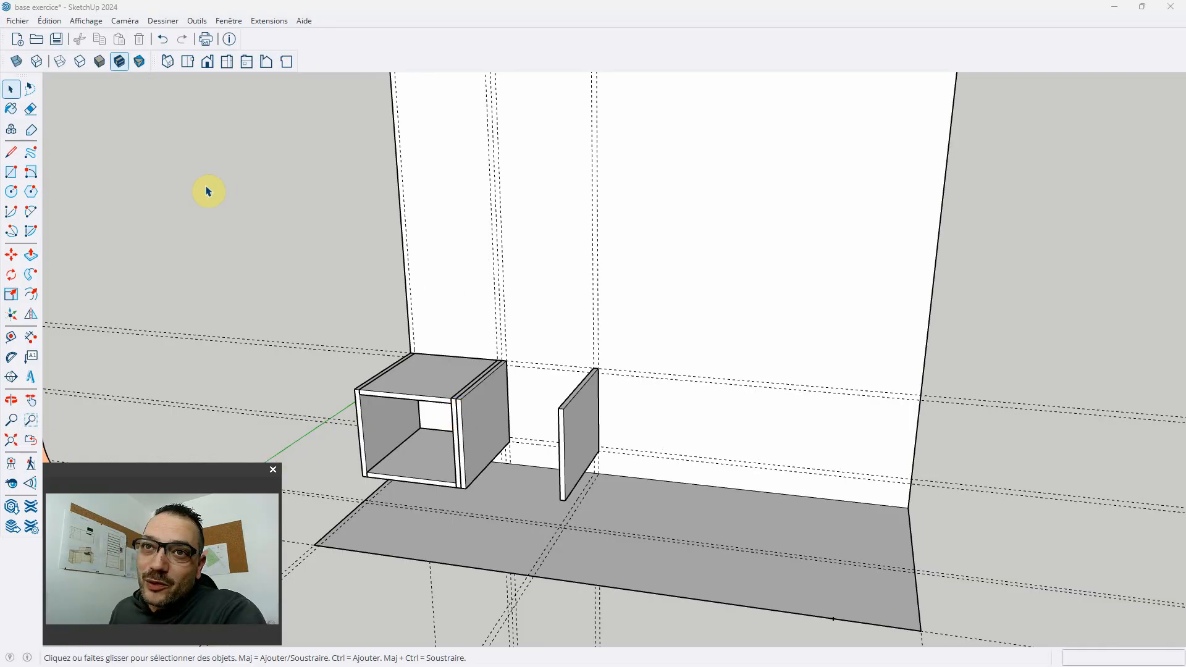
# Step: Select the top and bottom crosspieces of the finished box together
pyautogui.click(15, 94)
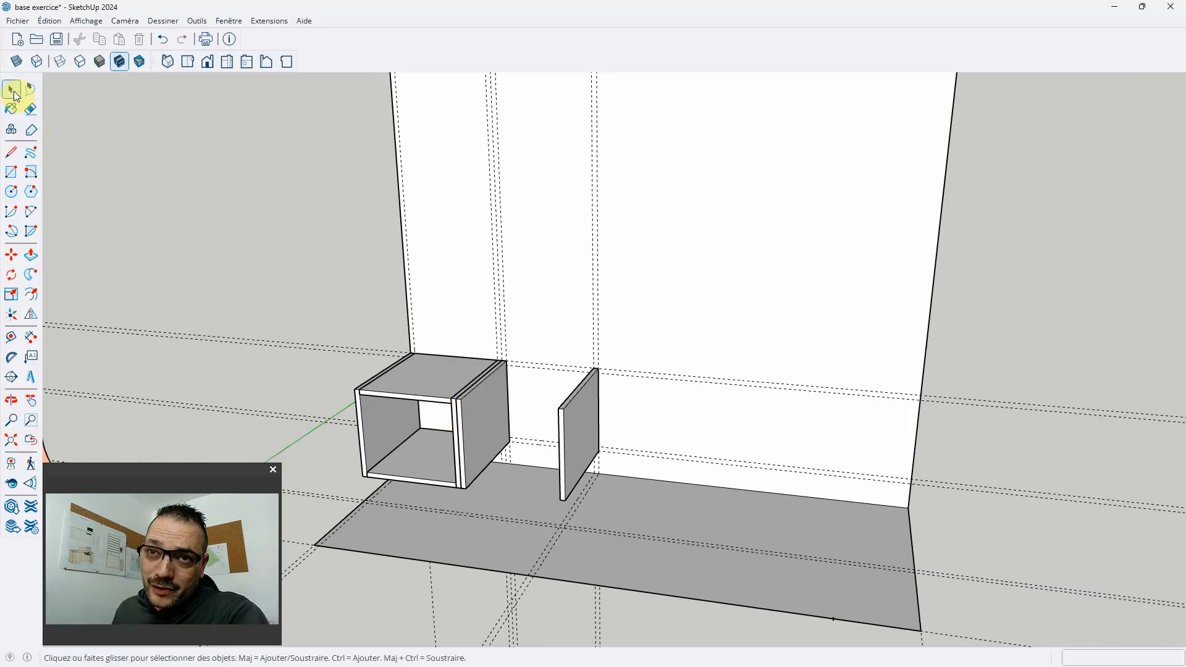
pyautogui.click(187, 174)
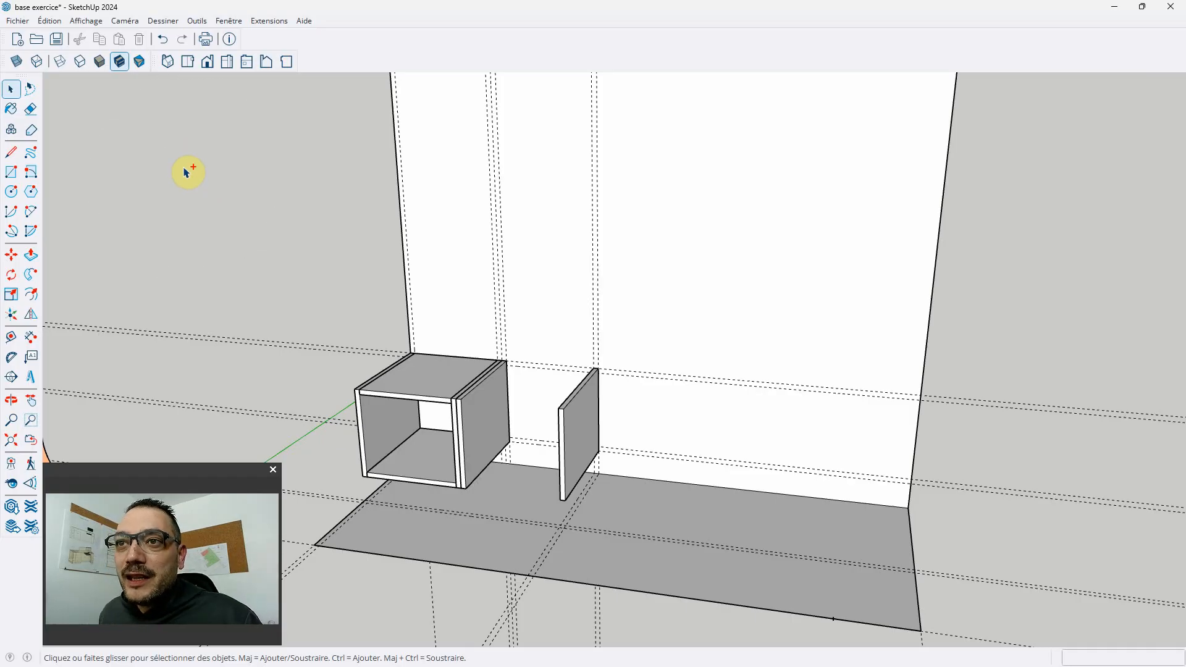
pyautogui.scroll(3, 335, 410)
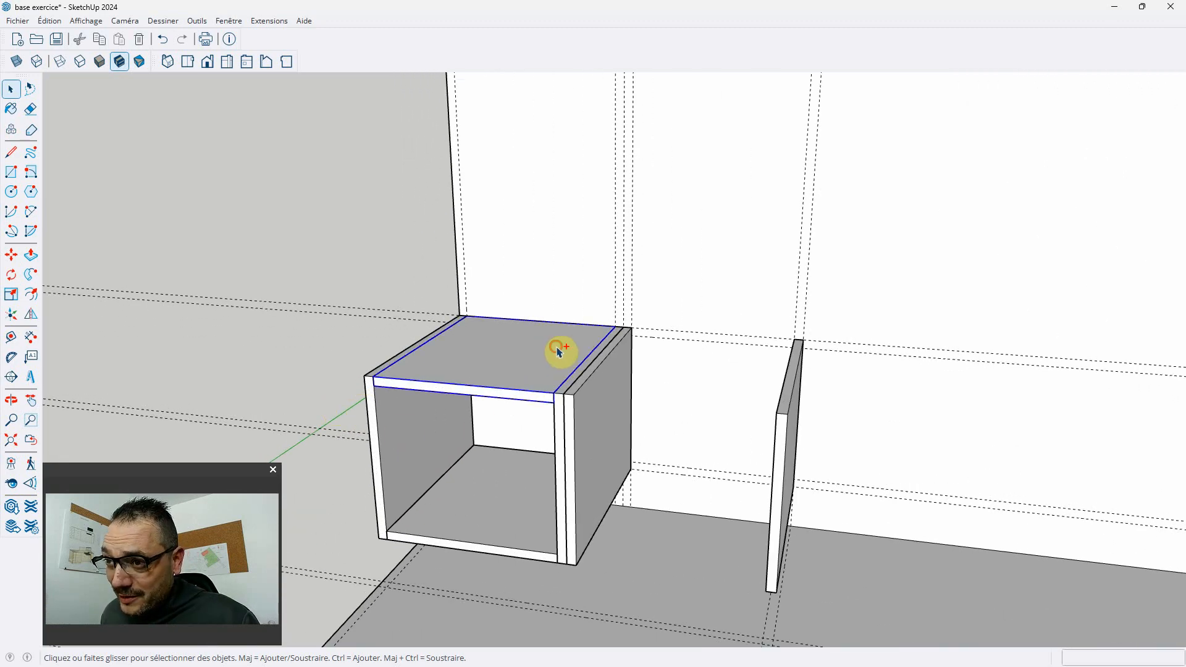
pyautogui.keyDown('ctrl'); pyautogui.click(495, 536); pyautogui.keyUp('ctrl')
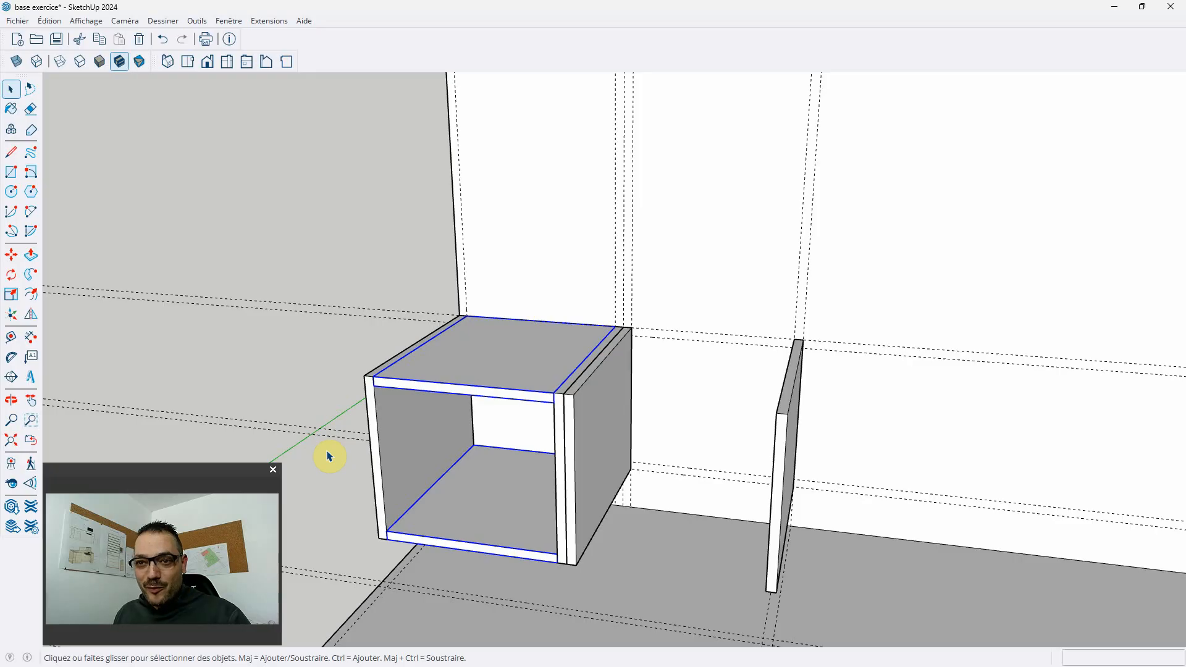
pyautogui.press('m')
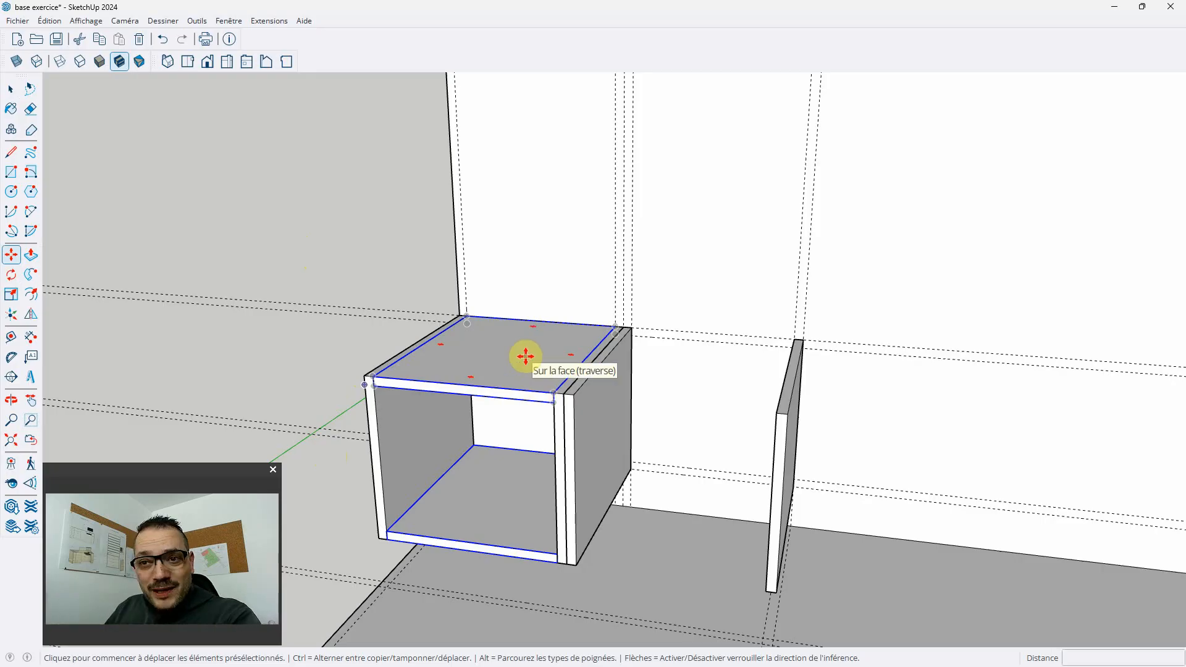
pyautogui.press('ctrl')
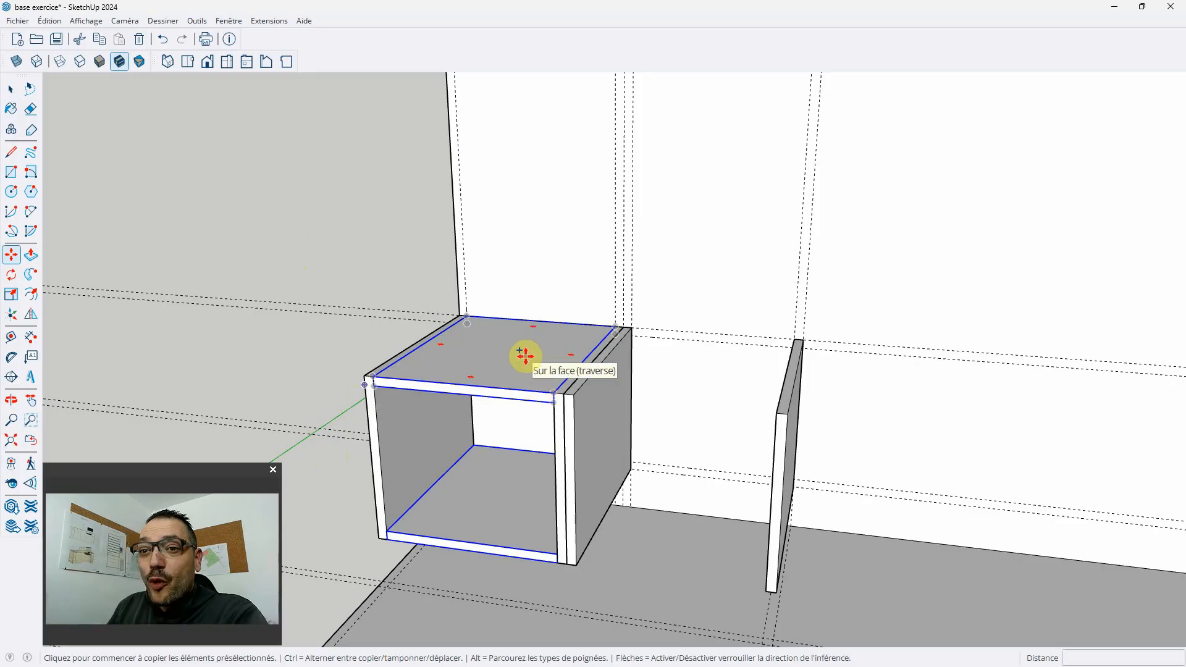
pyautogui.scroll(1, 522, 352)
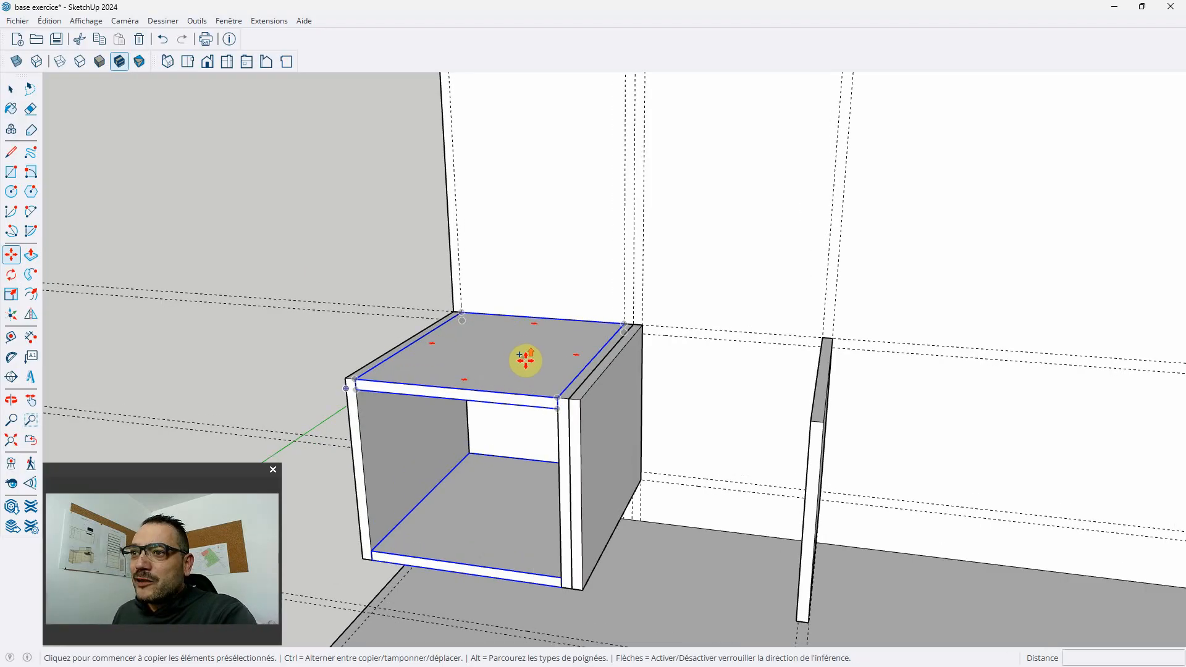
pyautogui.scroll(-1, 556, 349)
pyautogui.scroll(3, 618, 337)
pyautogui.scroll(2, 619, 336)
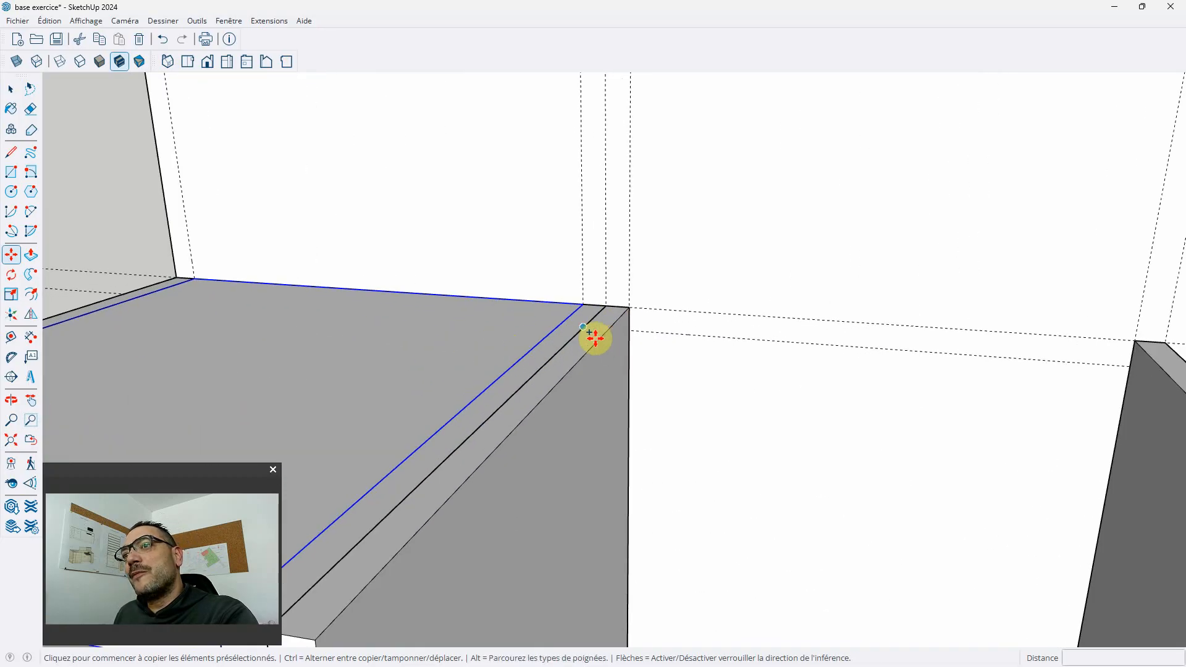
pyautogui.click(580, 299)
pyautogui.scroll(-5, 580, 300)
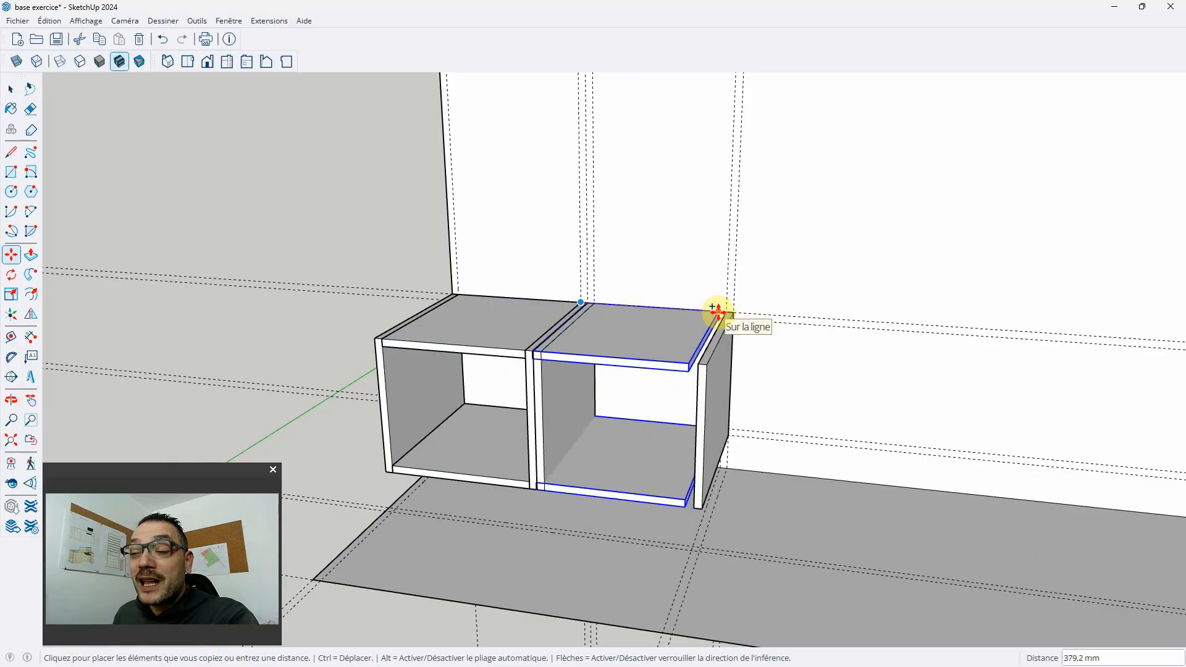
pyautogui.scroll(5, 635, 307)
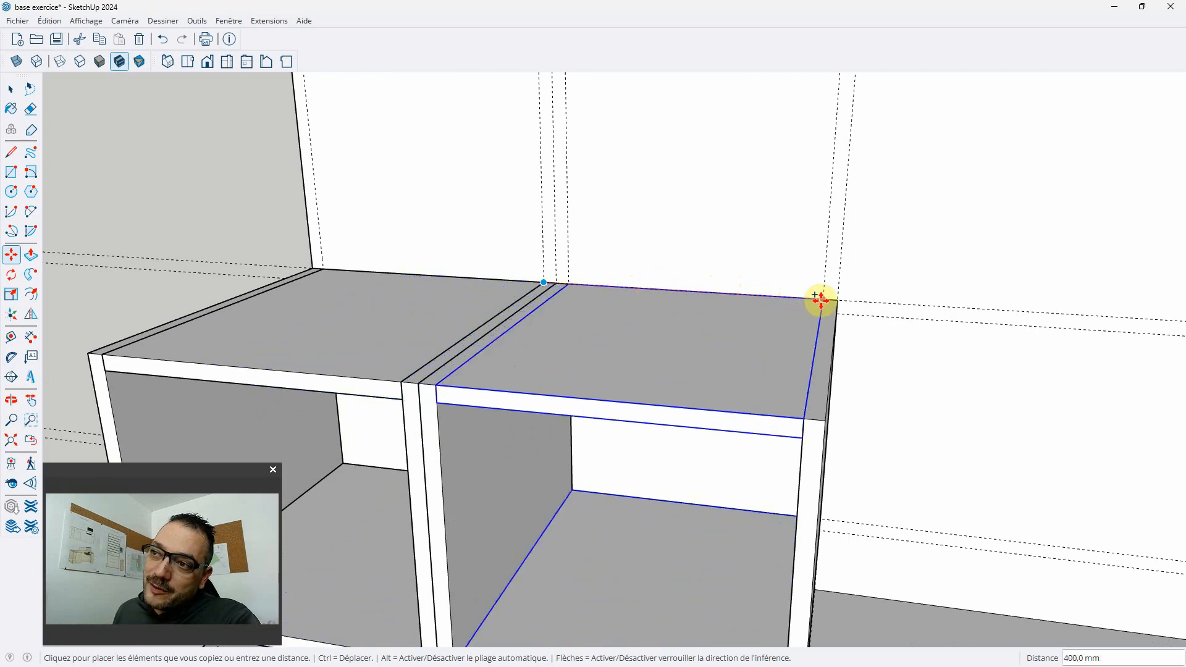
pyautogui.scroll(-5, 636, 304)
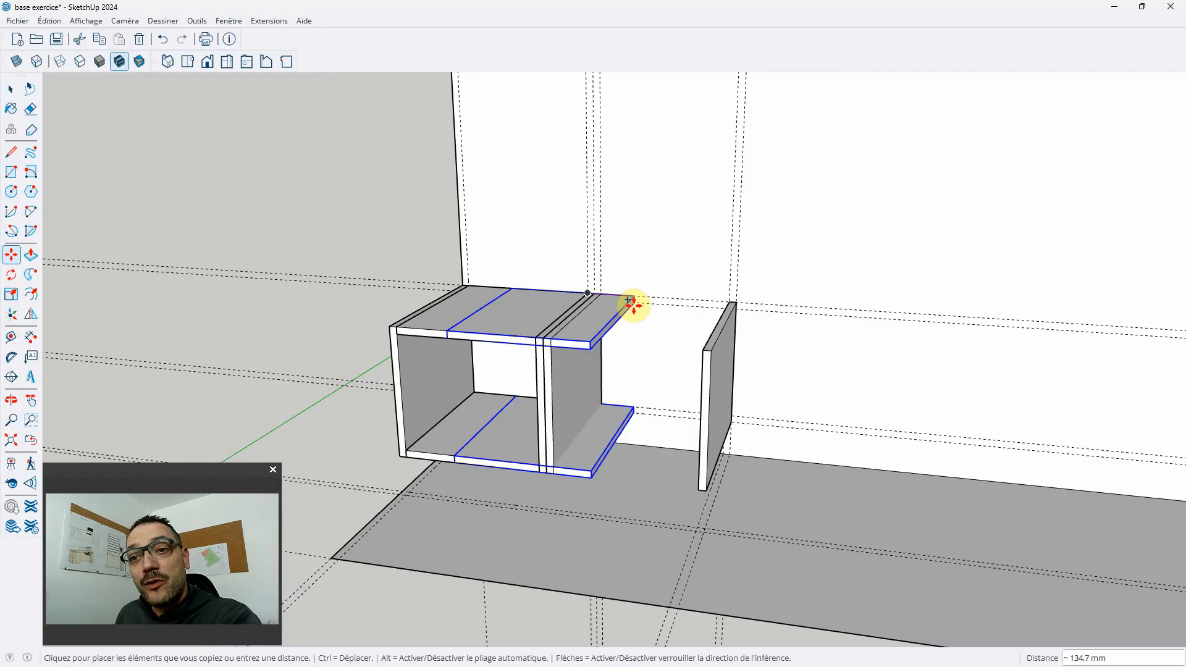
pyautogui.scroll(-2, 632, 303)
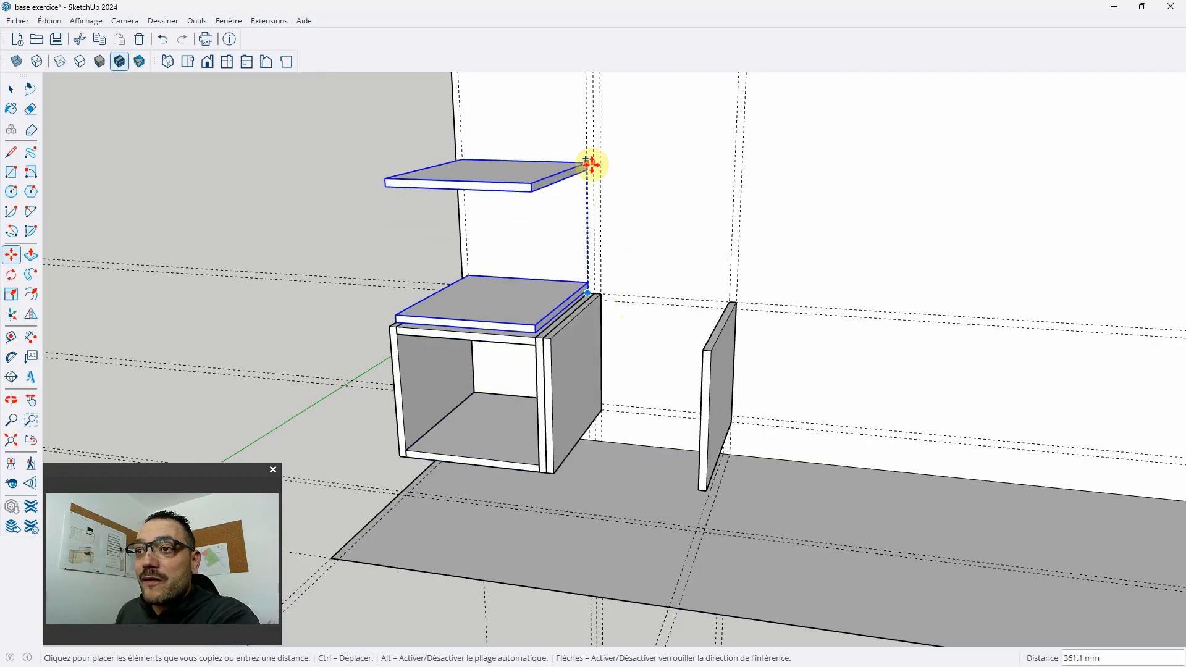
pyautogui.scroll(-3, 544, 173)
pyautogui.scroll(-4, 587, 222)
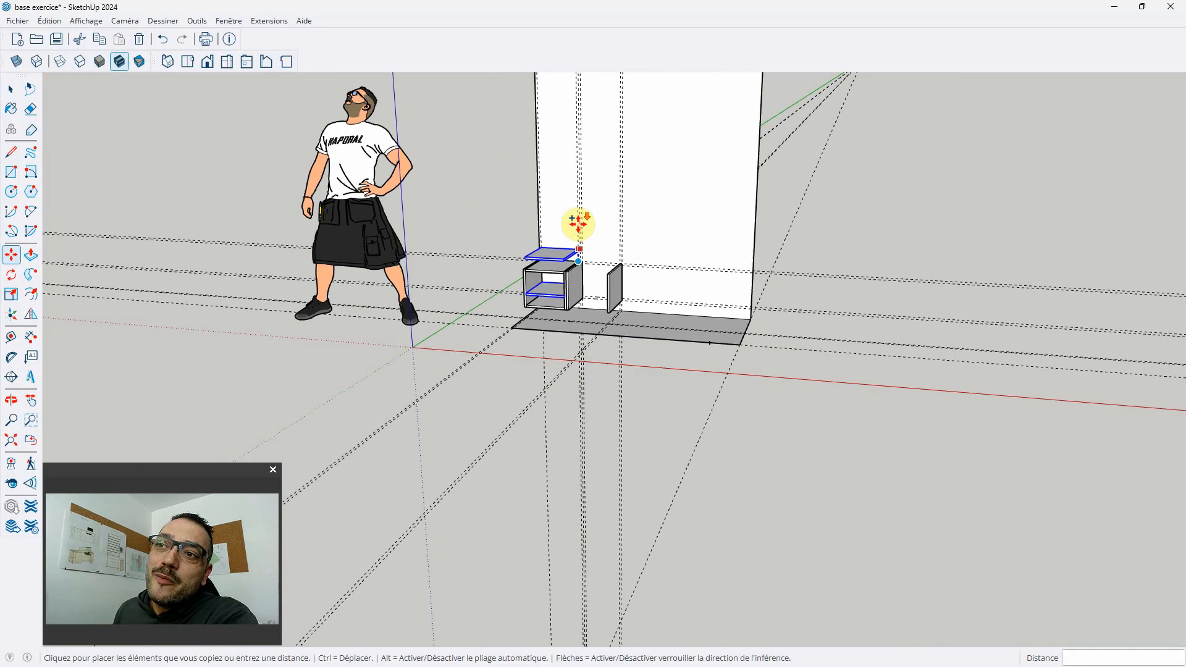
pyautogui.scroll(6, 578, 293)
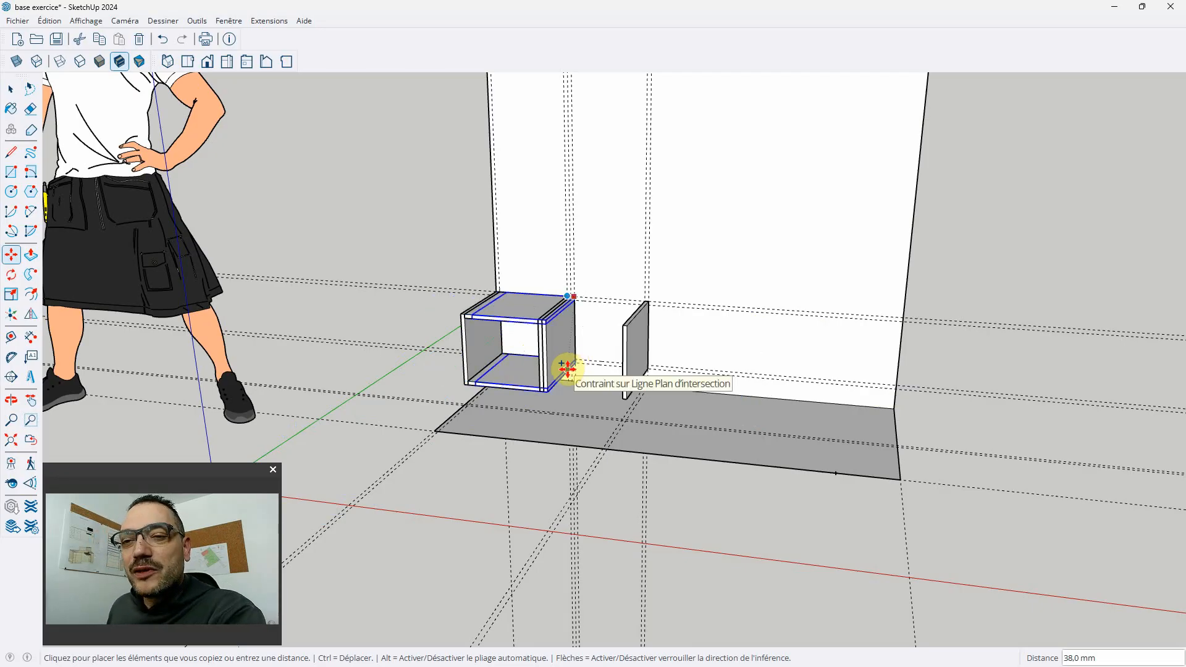
pyautogui.scroll(3, 543, 370)
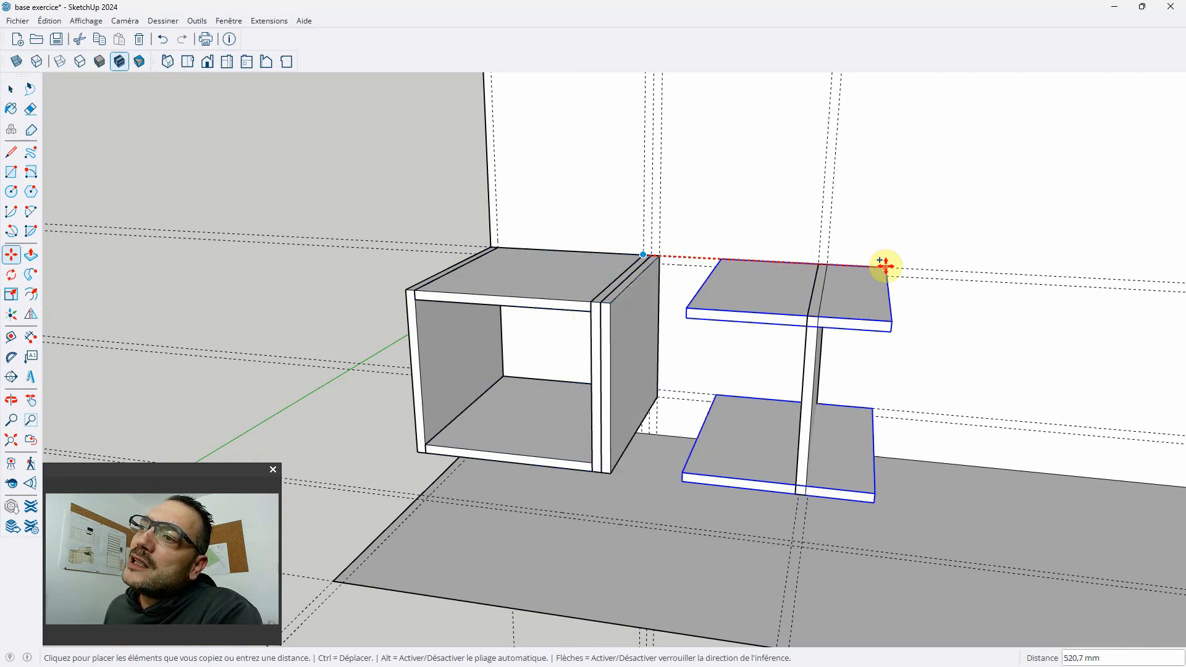
pyautogui.scroll(-4, 885, 266)
pyautogui.scroll(2, 828, 291)
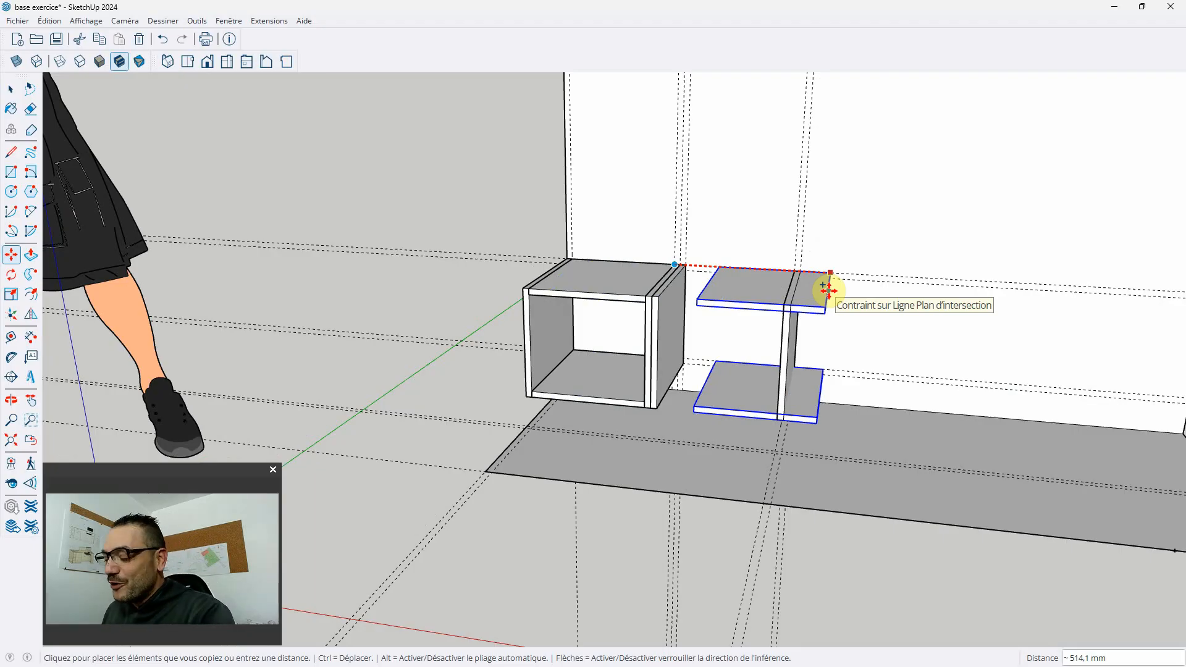
pyautogui.press('Escape')
pyautogui.press('space')
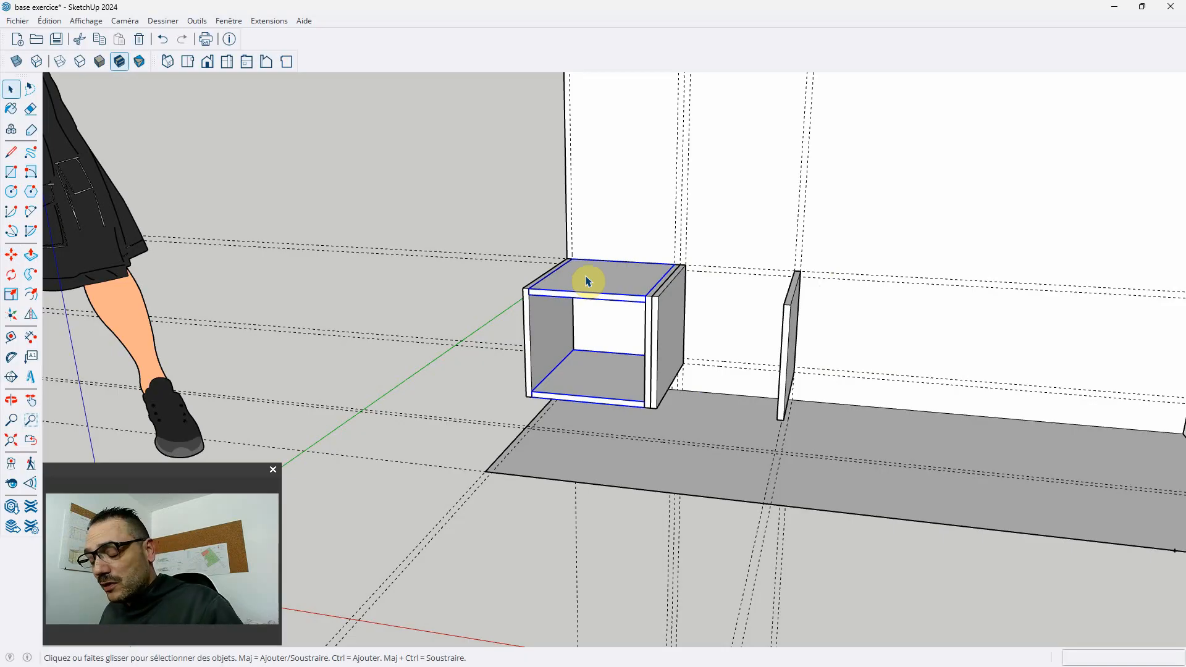
# Step: Copy the selected top and bottom crosspieces 400 mm along the red axis to fit between the next two uprights, then clear the selection
pyautogui.press('m')
pyautogui.press('ctrl')
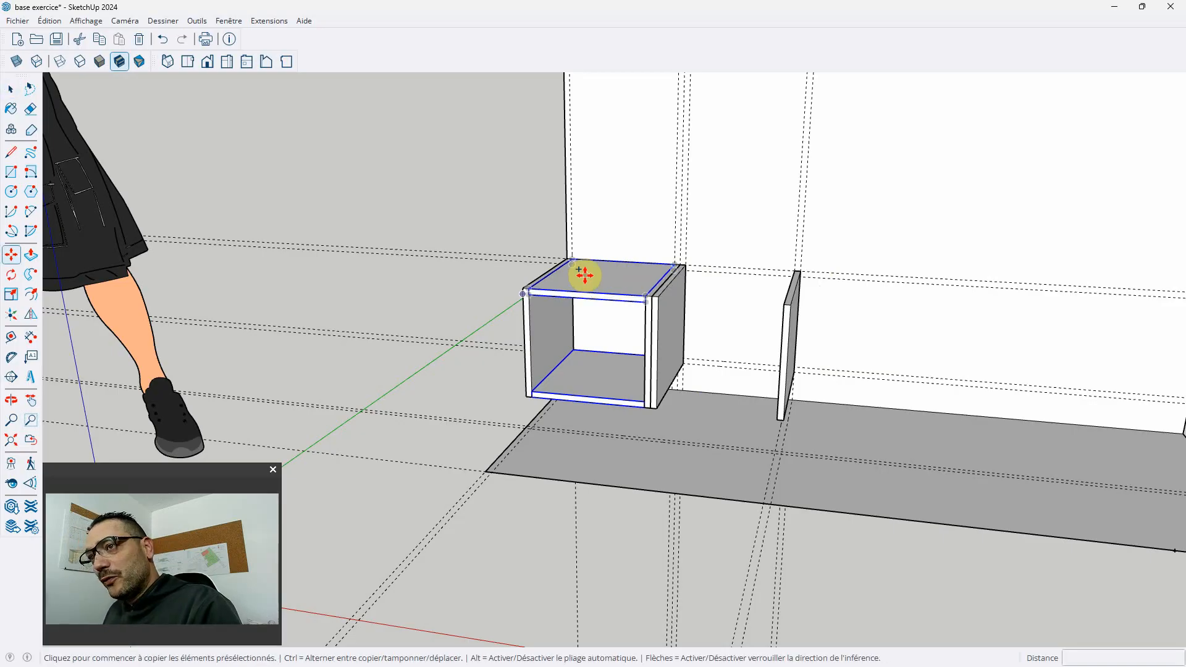
pyautogui.scroll(3, 671, 259)
pyautogui.click(672, 263)
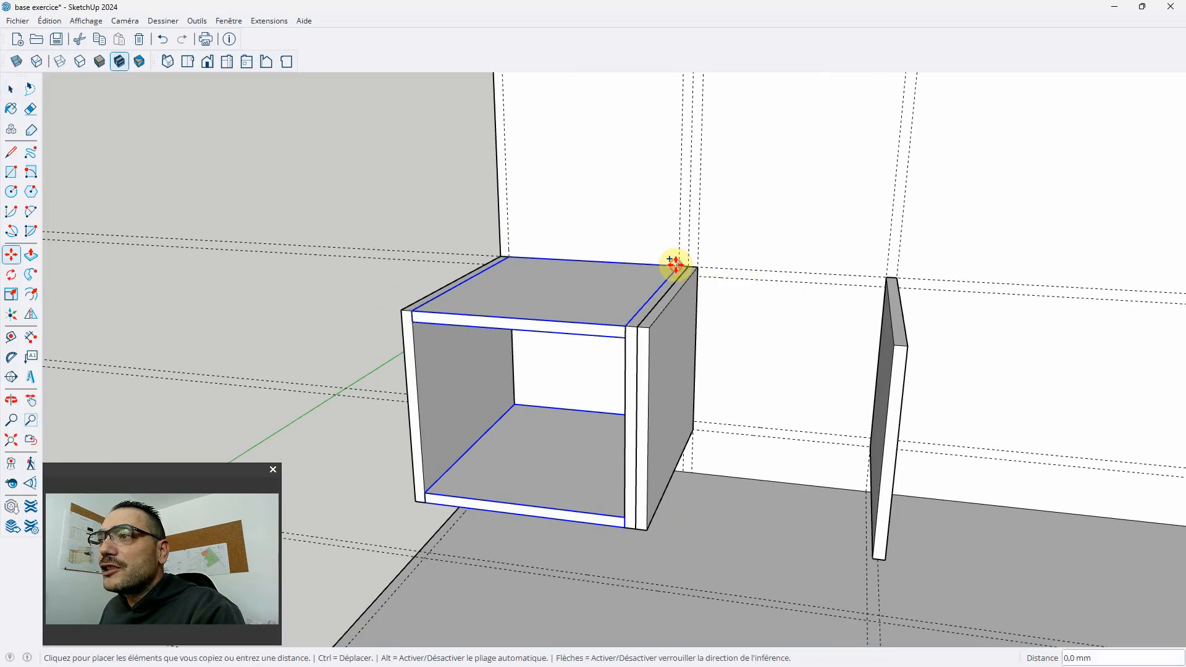
pyautogui.scroll(3, 852, 297)
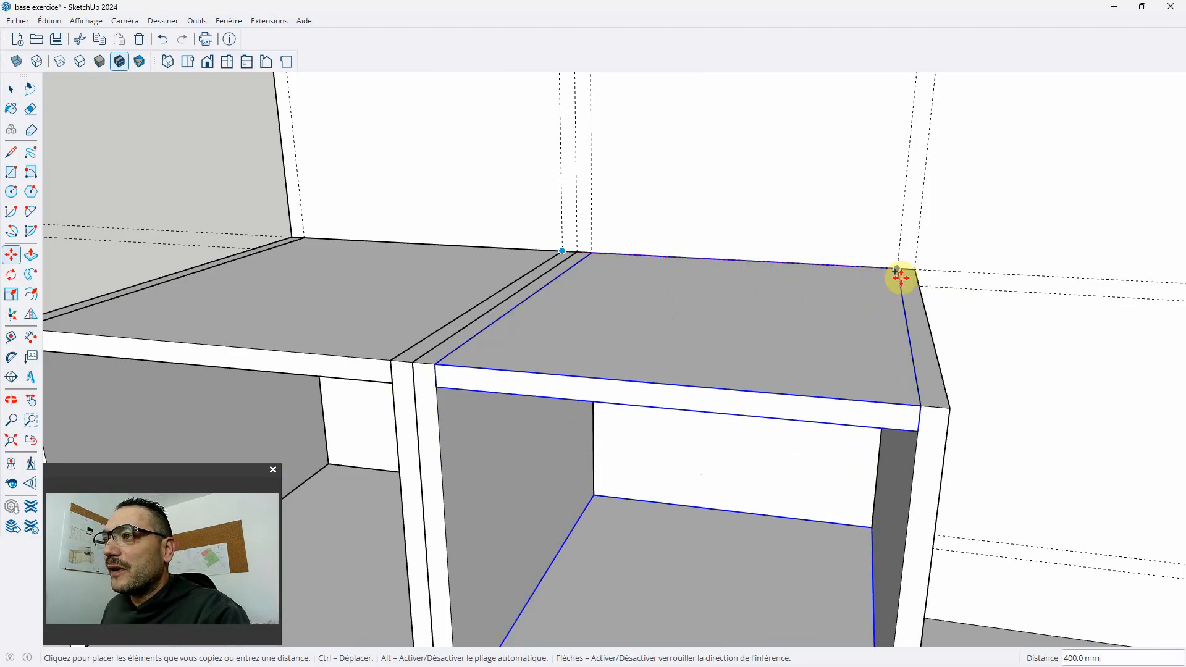
pyautogui.click(898, 270)
pyautogui.scroll(-6, 790, 298)
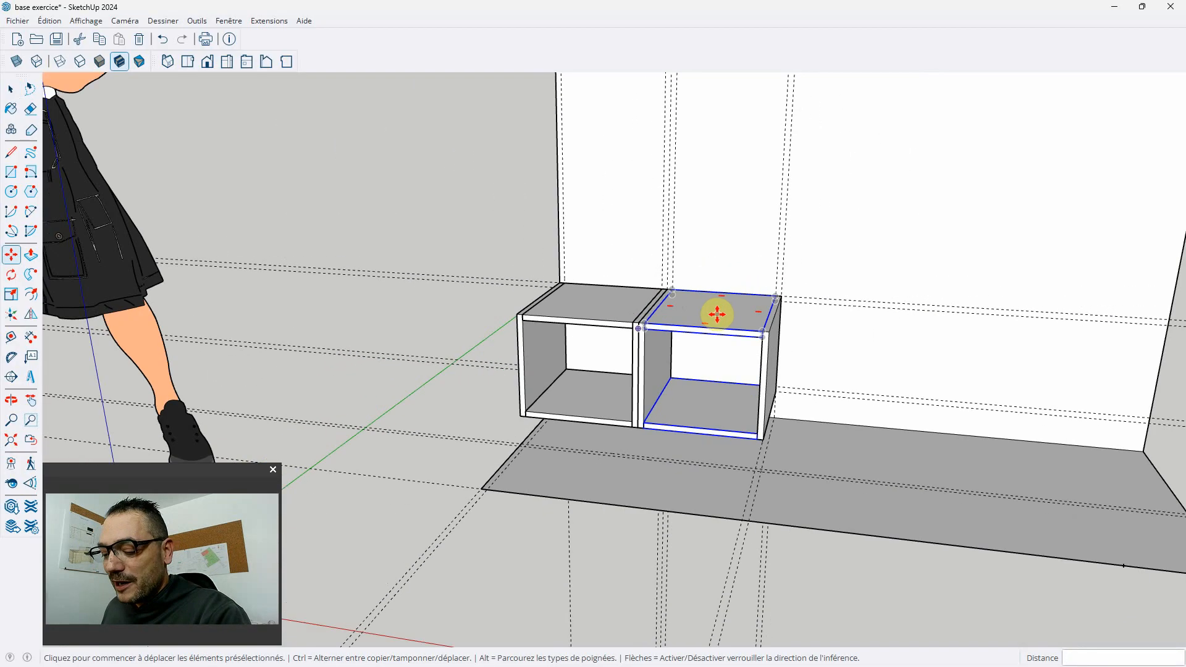
pyautogui.press('space')
pyautogui.click(508, 246)
# Step: Copy both complete boxes along the wall so the copies butt against the end of the originals, forming a row of four, and deselect everything
pyautogui.scroll(-2, 506, 248)
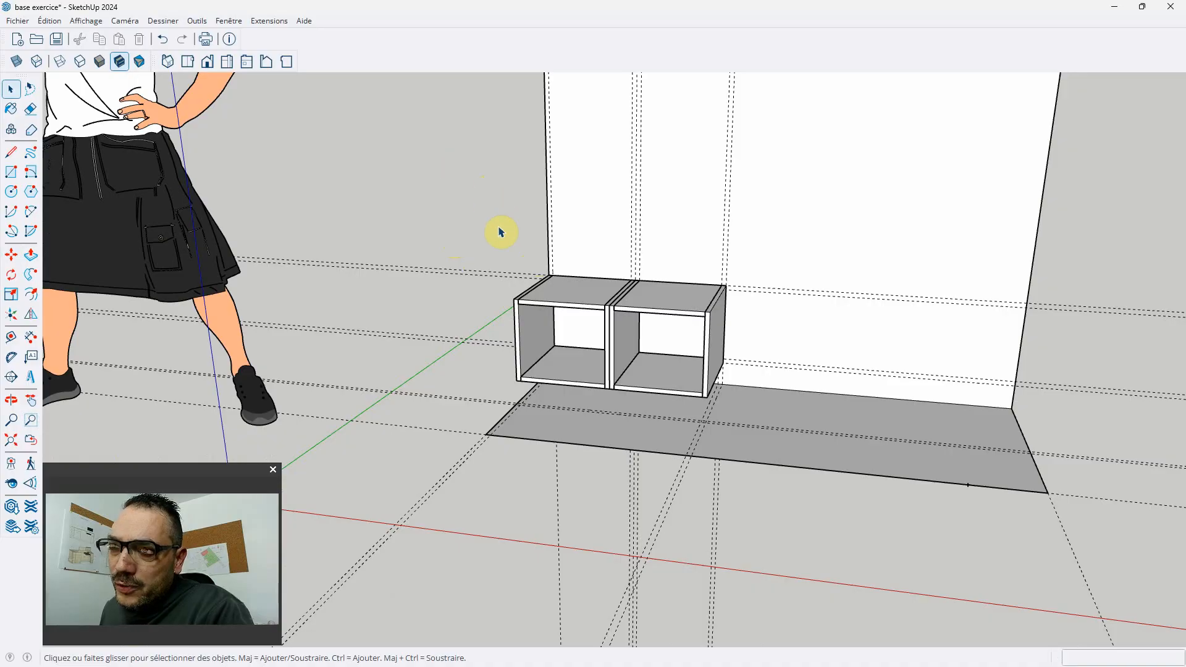
pyautogui.moveTo(468, 196); pyautogui.dragTo(762, 435)
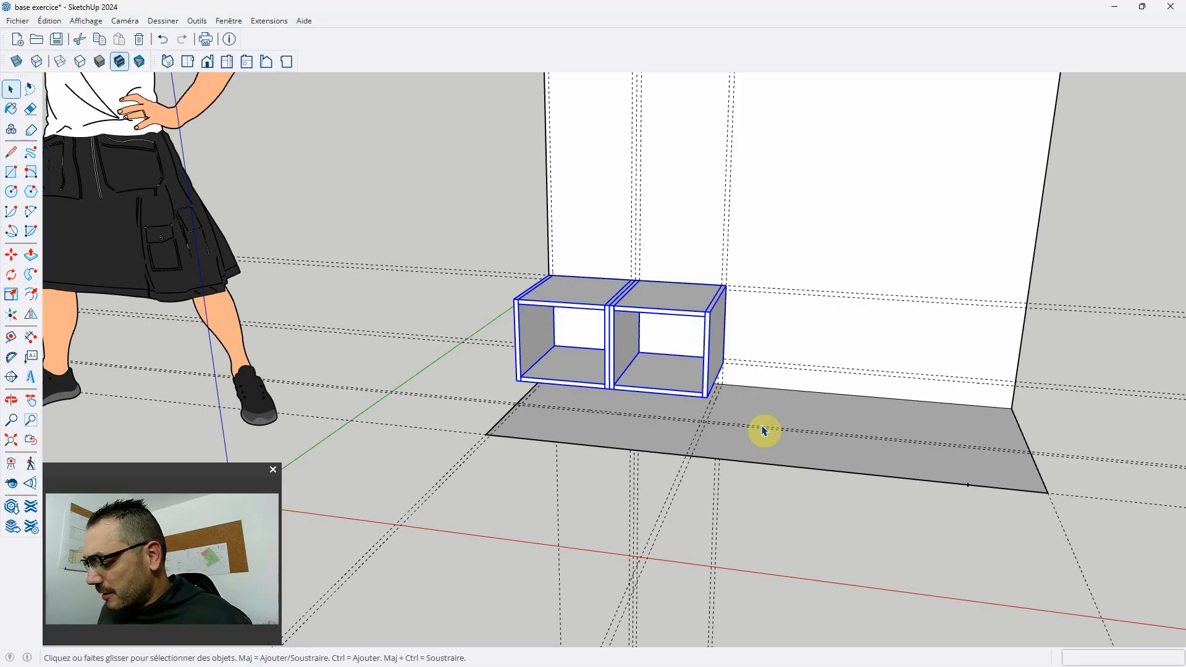
pyautogui.press('m')
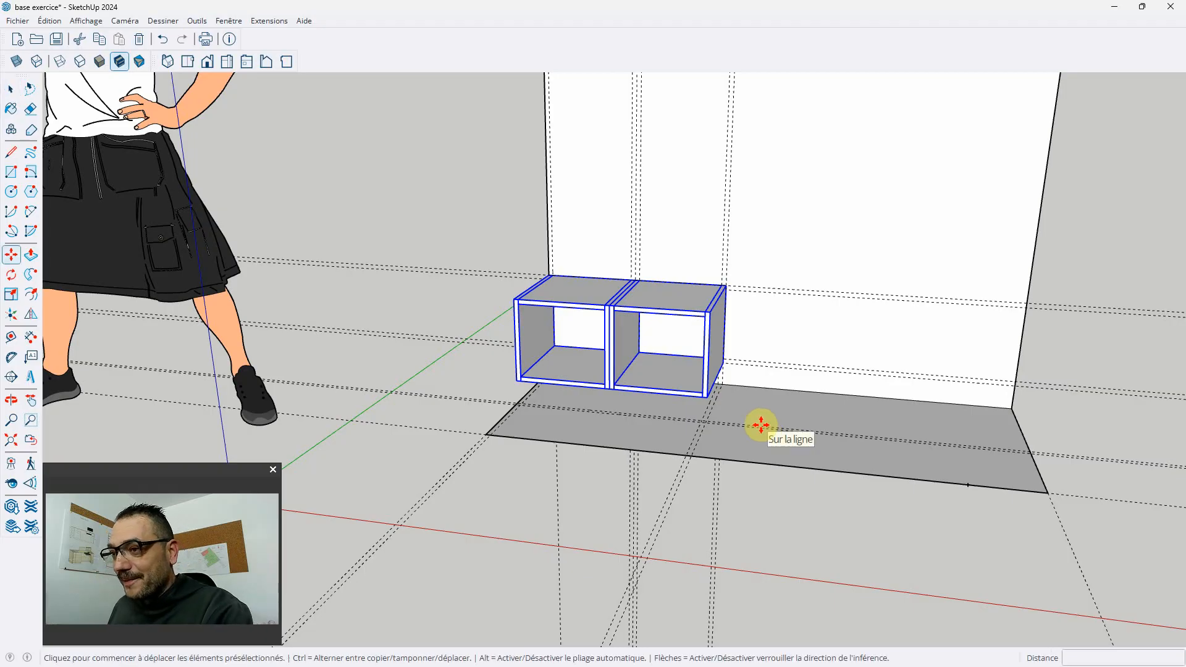
pyautogui.press('ctrl')
pyautogui.scroll(3, 587, 277)
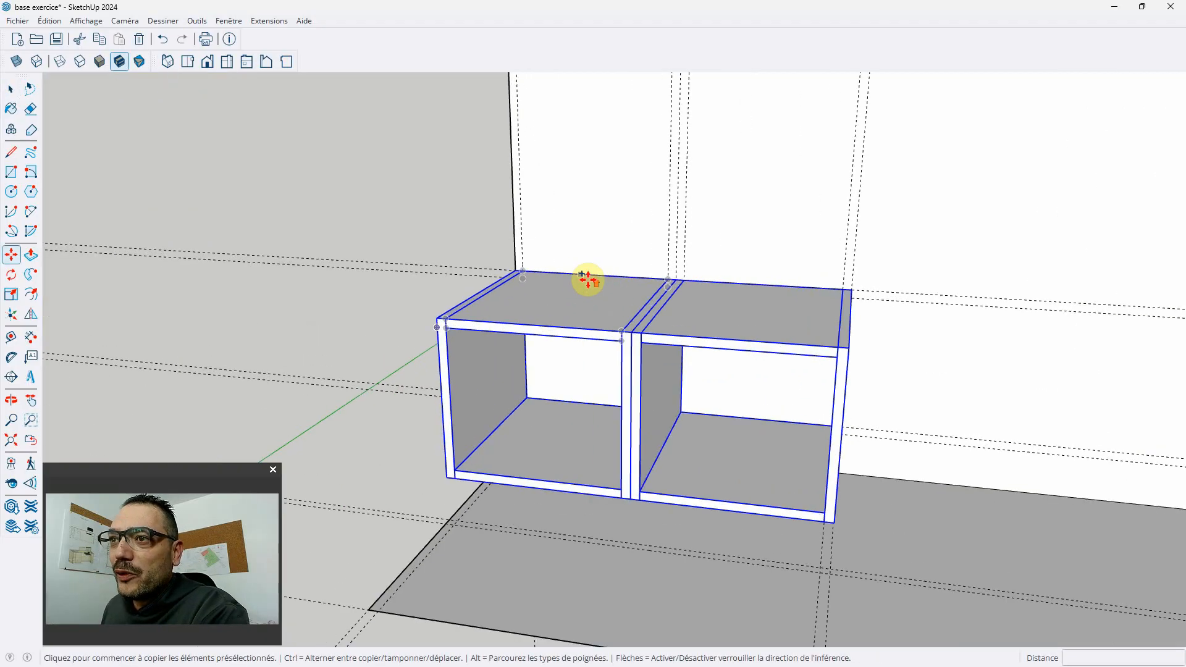
pyautogui.click(523, 264)
pyautogui.scroll(-3, 516, 267)
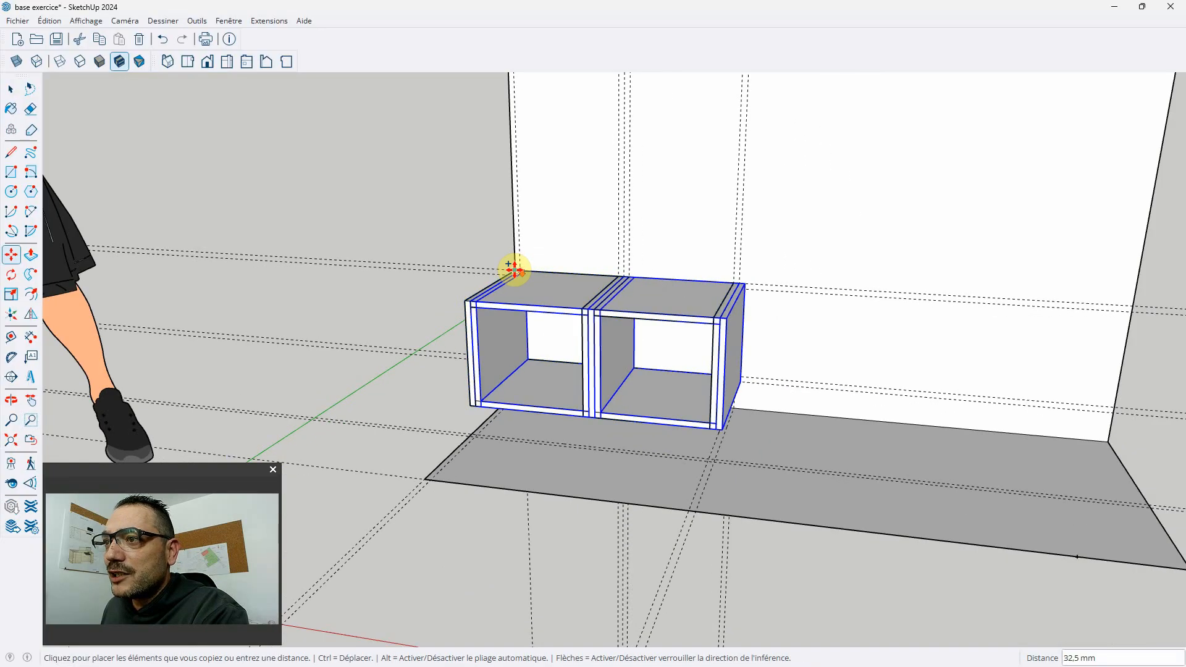
pyautogui.click(744, 285)
pyautogui.scroll(-3, 645, 278)
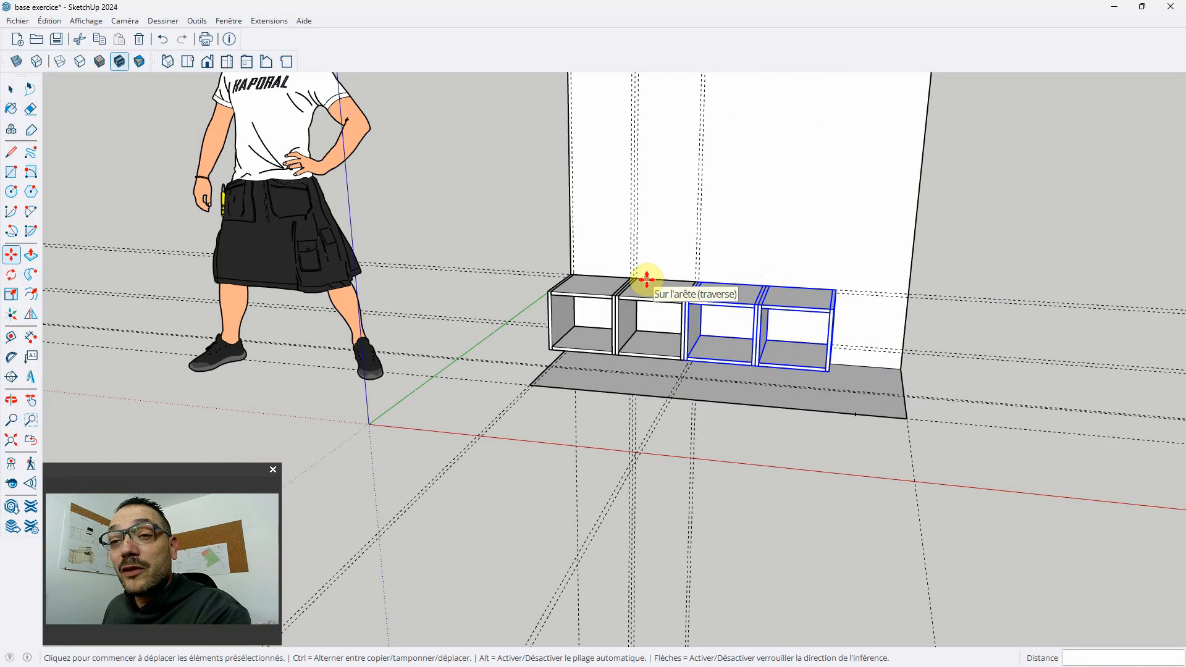
pyautogui.press('space')
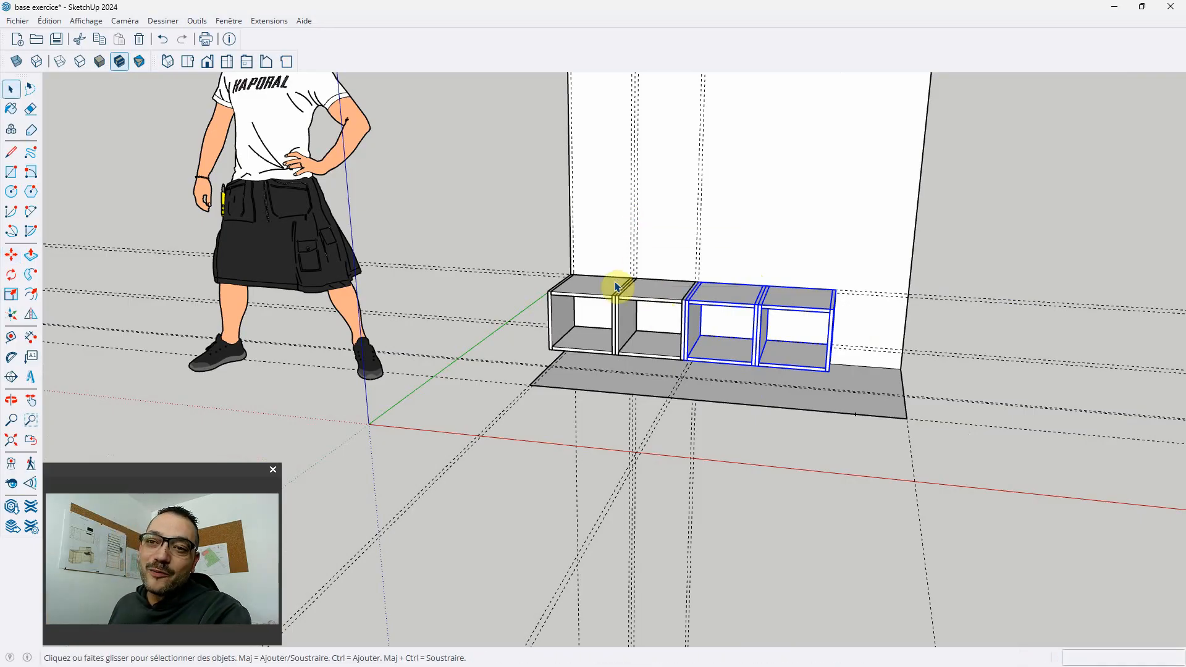
pyautogui.moveTo(455, 185); pyautogui.dragTo(565, 293)
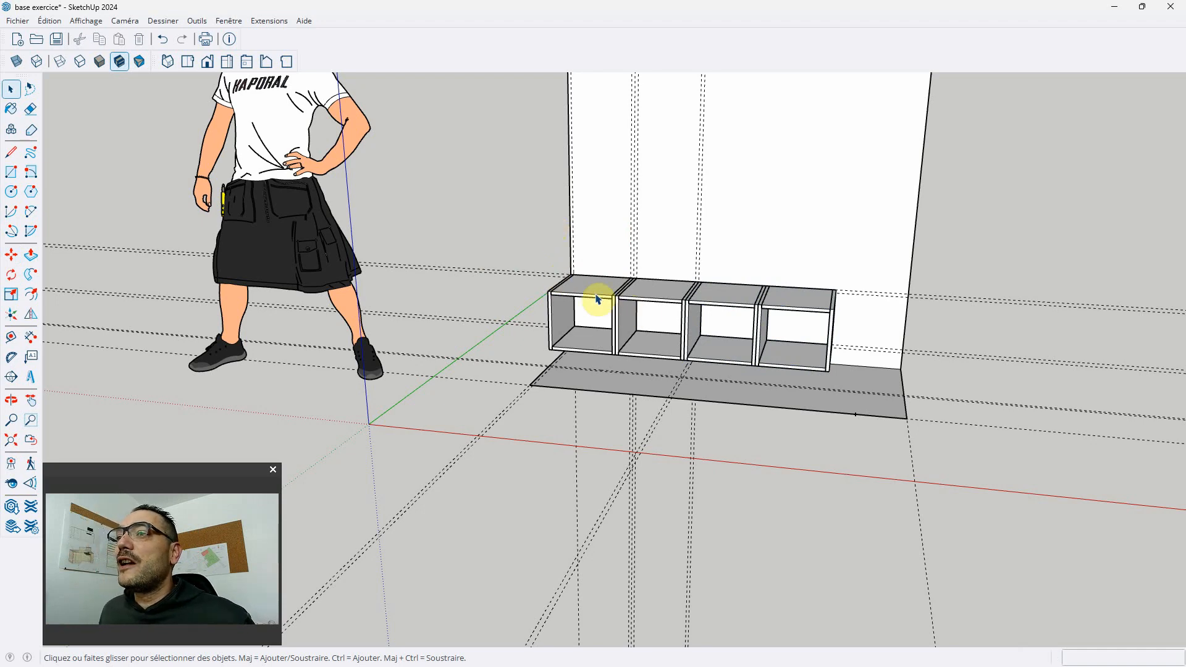
# Step: Open the entity info of the last upright in the row to check how many instances the model contains
pyautogui.scroll(4, 637, 312)
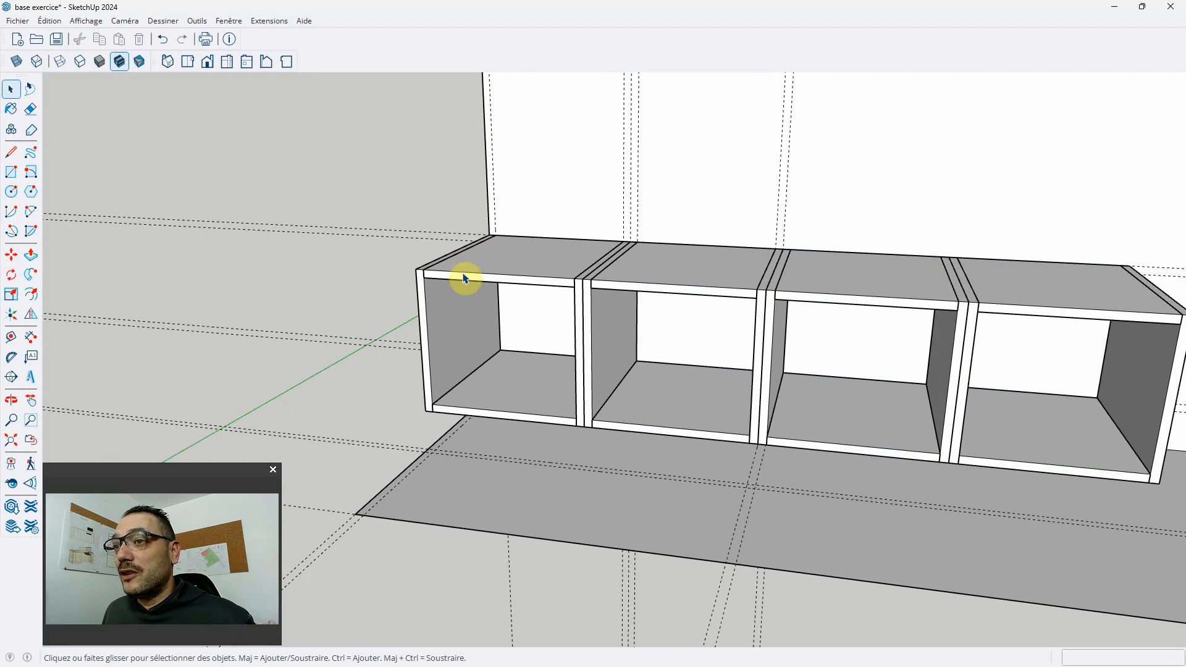
pyautogui.scroll(-5, 900, 331)
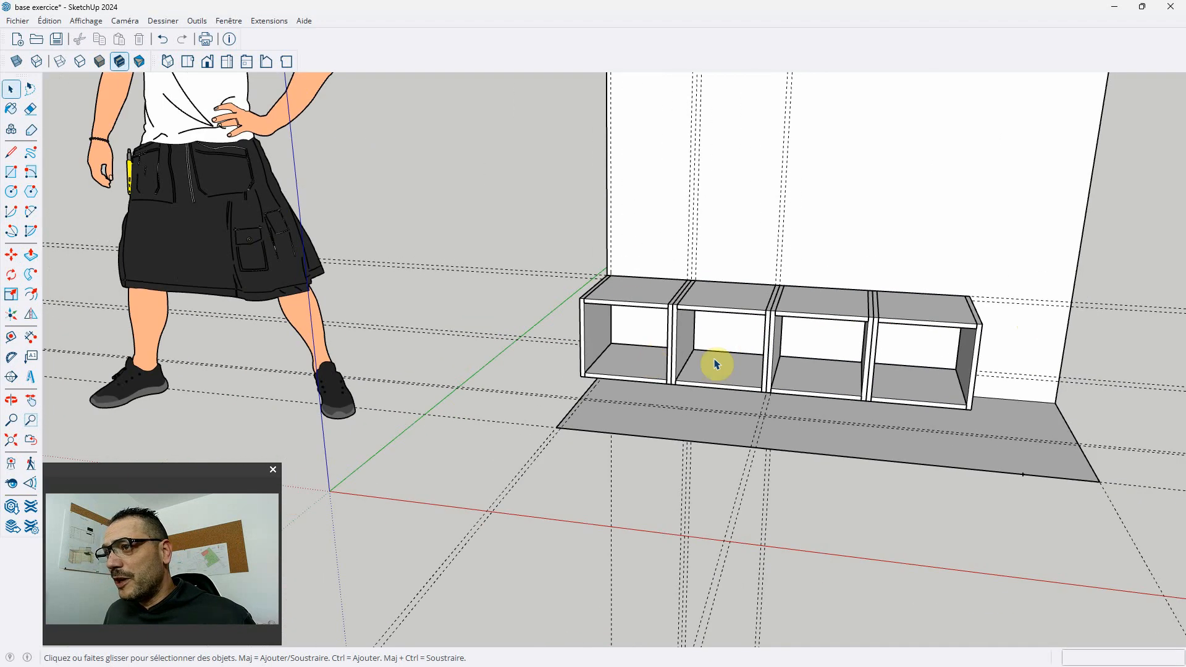
pyautogui.scroll(5, 814, 307)
pyautogui.scroll(-3, 814, 307)
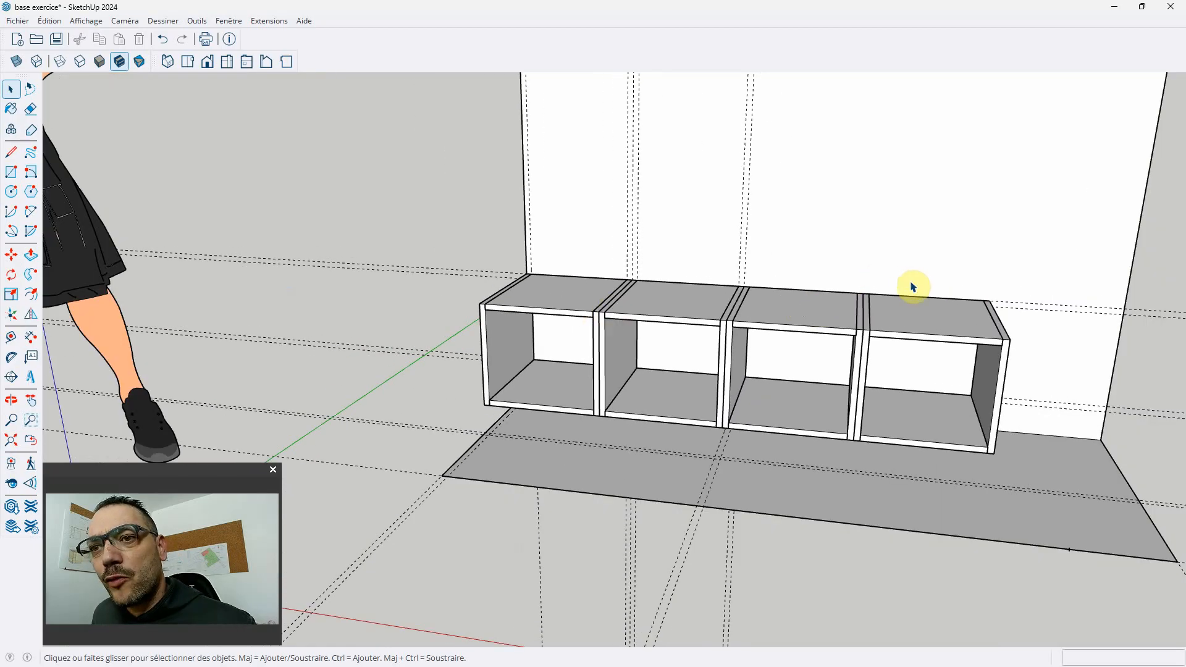
pyautogui.scroll(-3, 797, 317)
pyautogui.scroll(6, 904, 328)
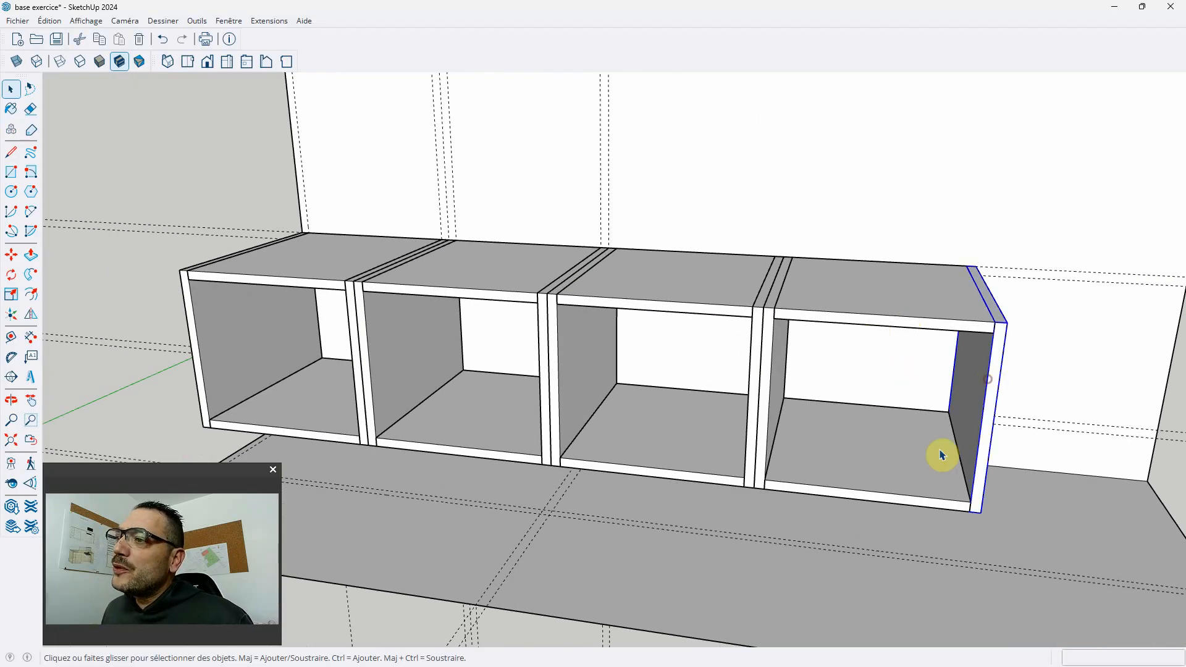
pyautogui.rightClick(986, 402)
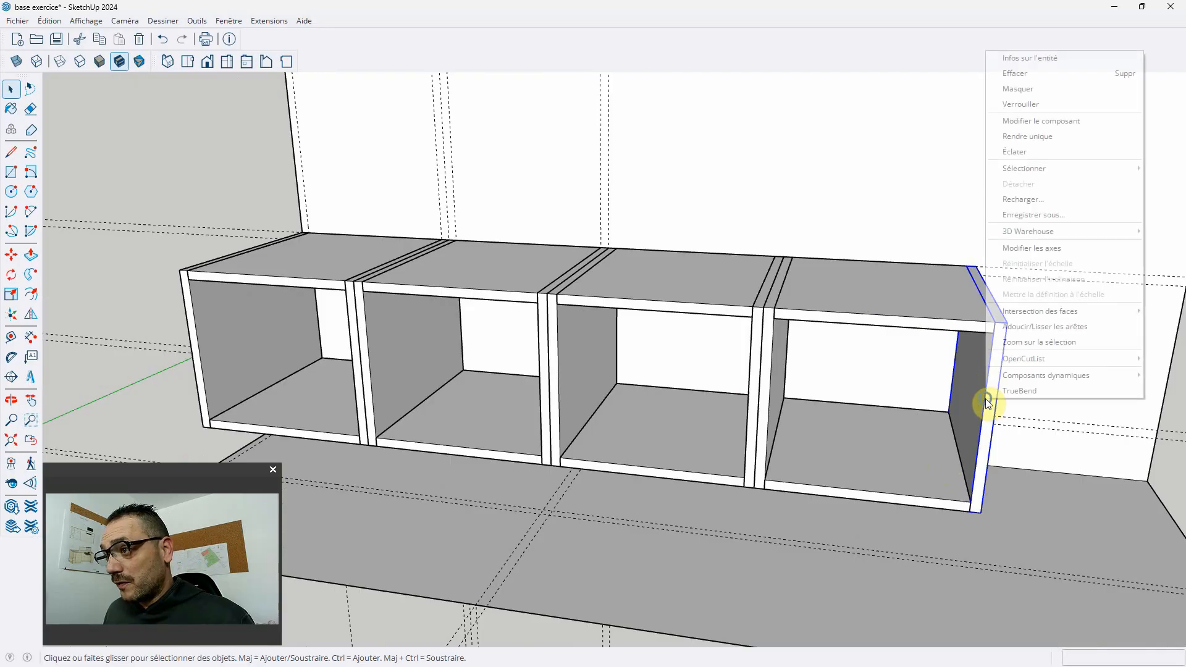
pyautogui.click(1019, 57)
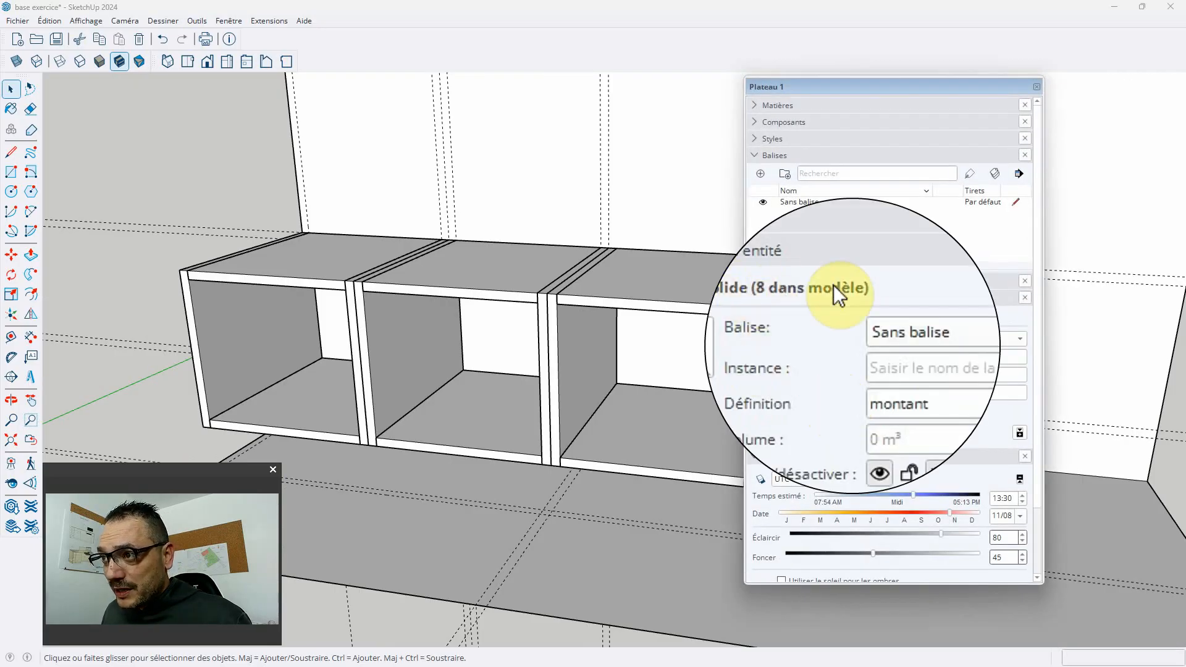
pyautogui.click(1039, 86)
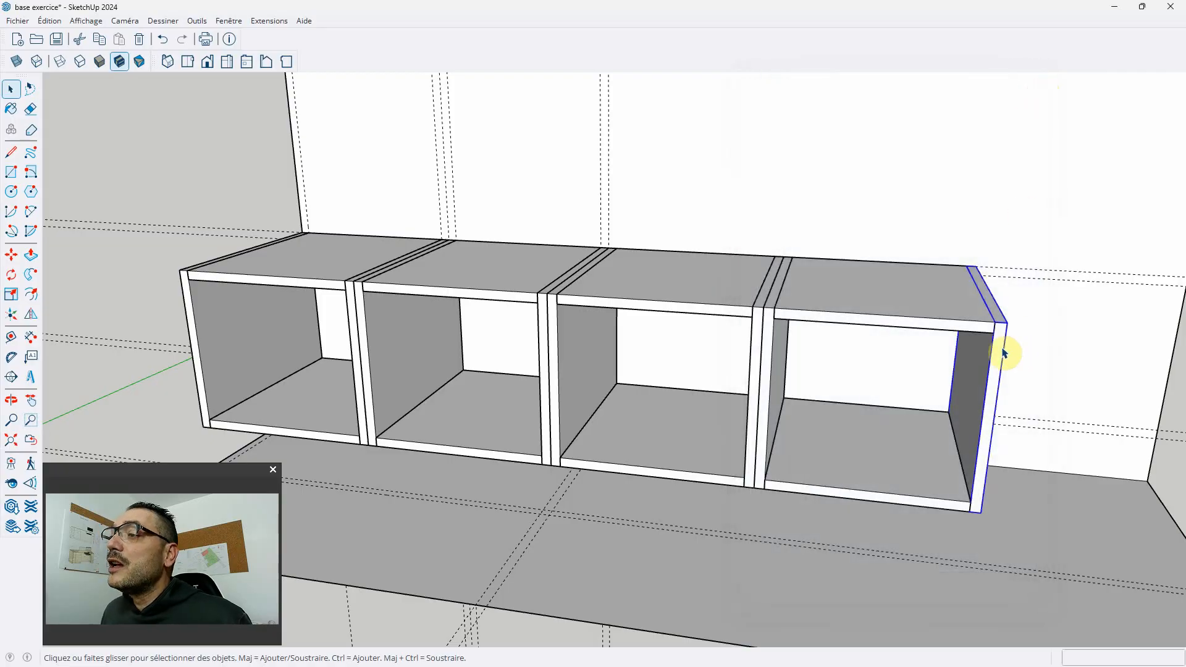
pyautogui.doubleClick(996, 350)
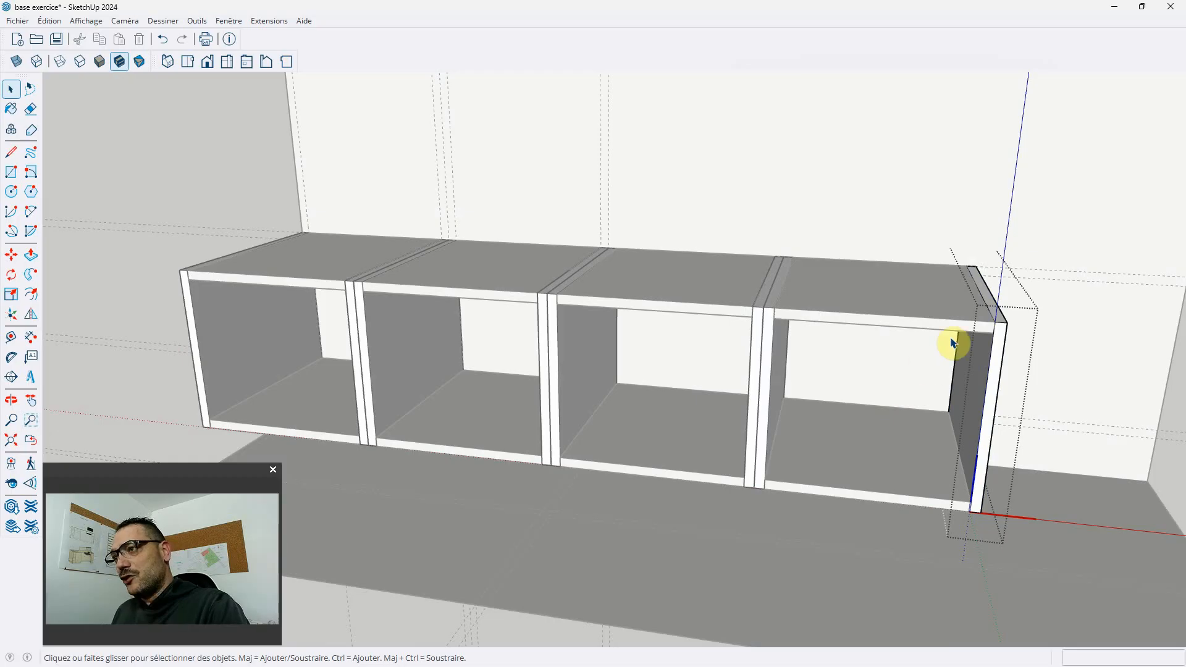
pyautogui.press('p')
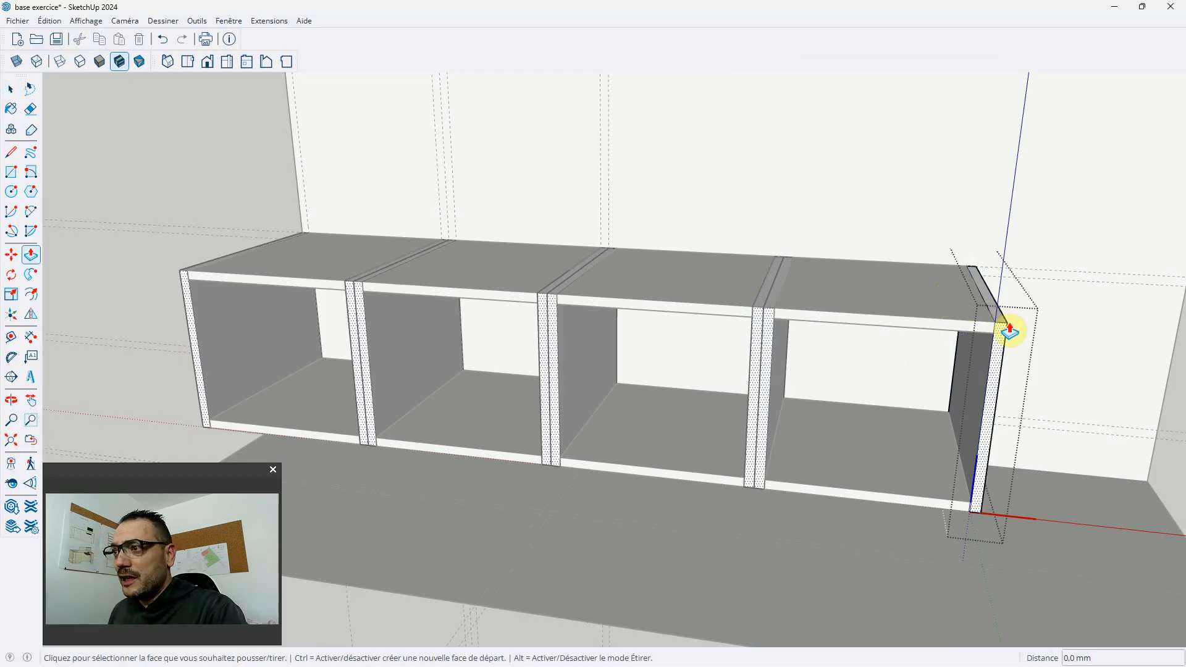
pyautogui.scroll(-2, 1002, 331)
pyautogui.click(1002, 330)
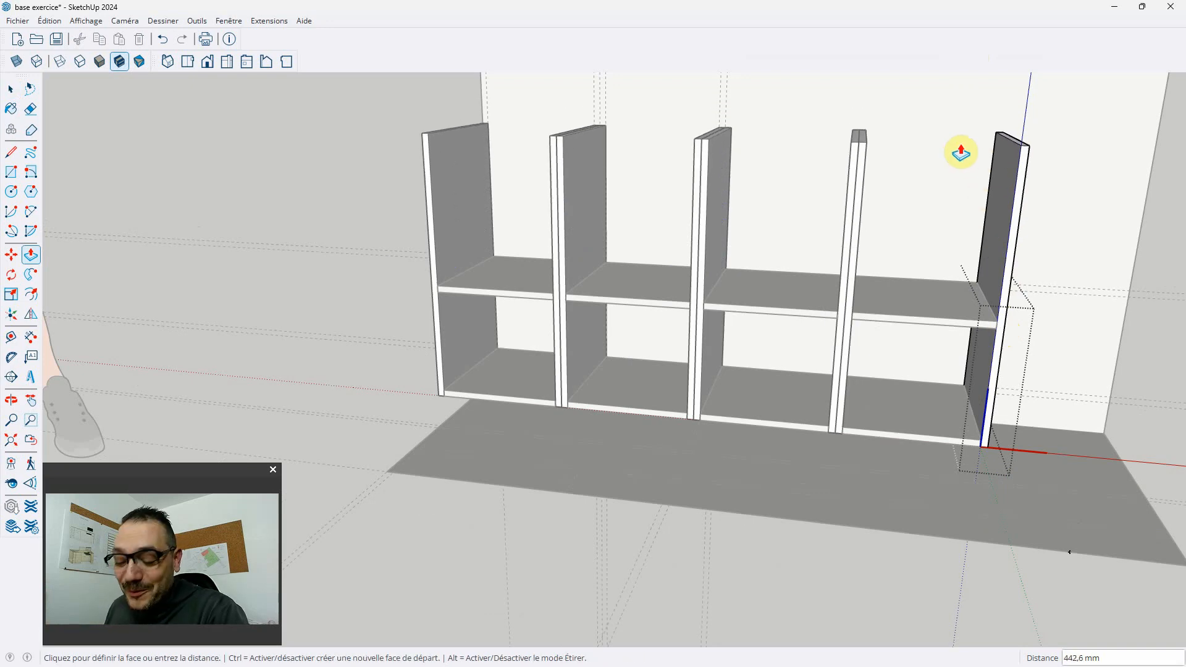
pyautogui.press('space')
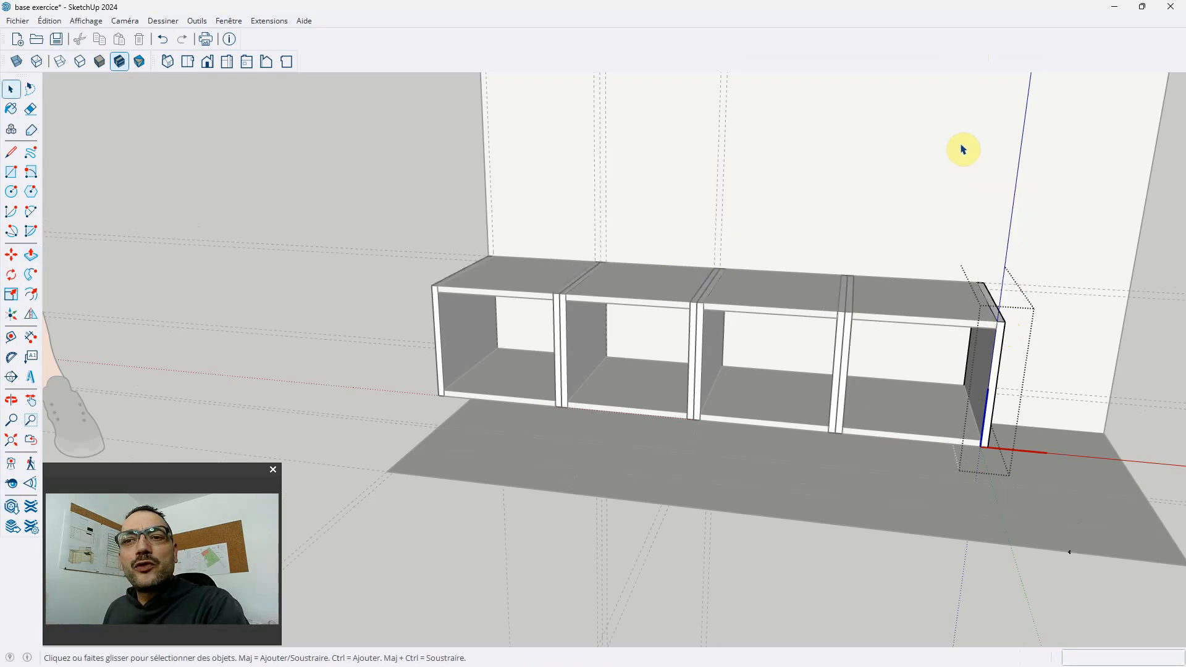
pyautogui.scroll(-3, 719, 170)
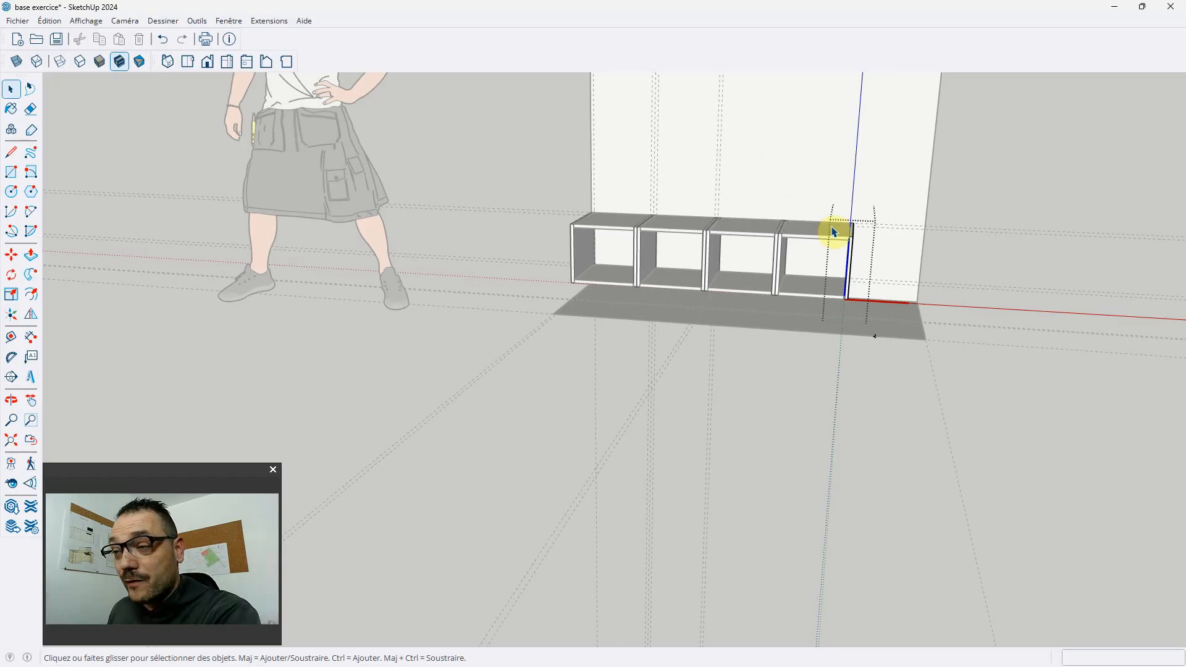
pyautogui.click(974, 402)
# Step: Select the four uprights of the third and fourth boxes and make them unique as a separate component from the other uprights
pyautogui.scroll(6, 760, 251)
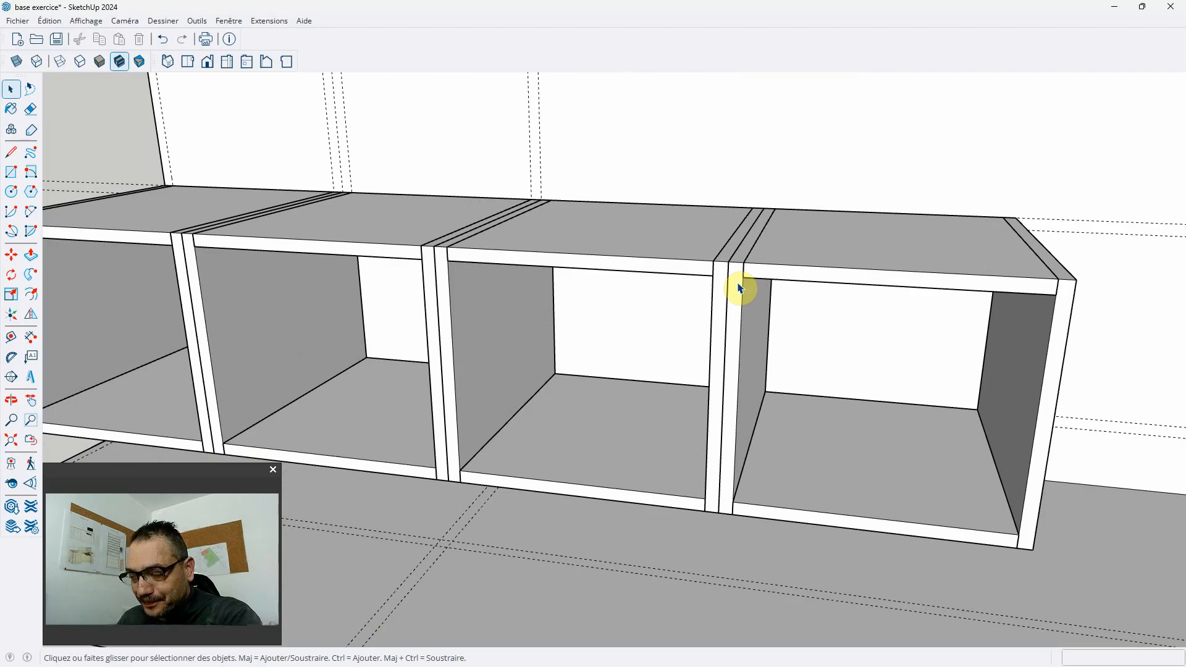
pyautogui.click(484, 329)
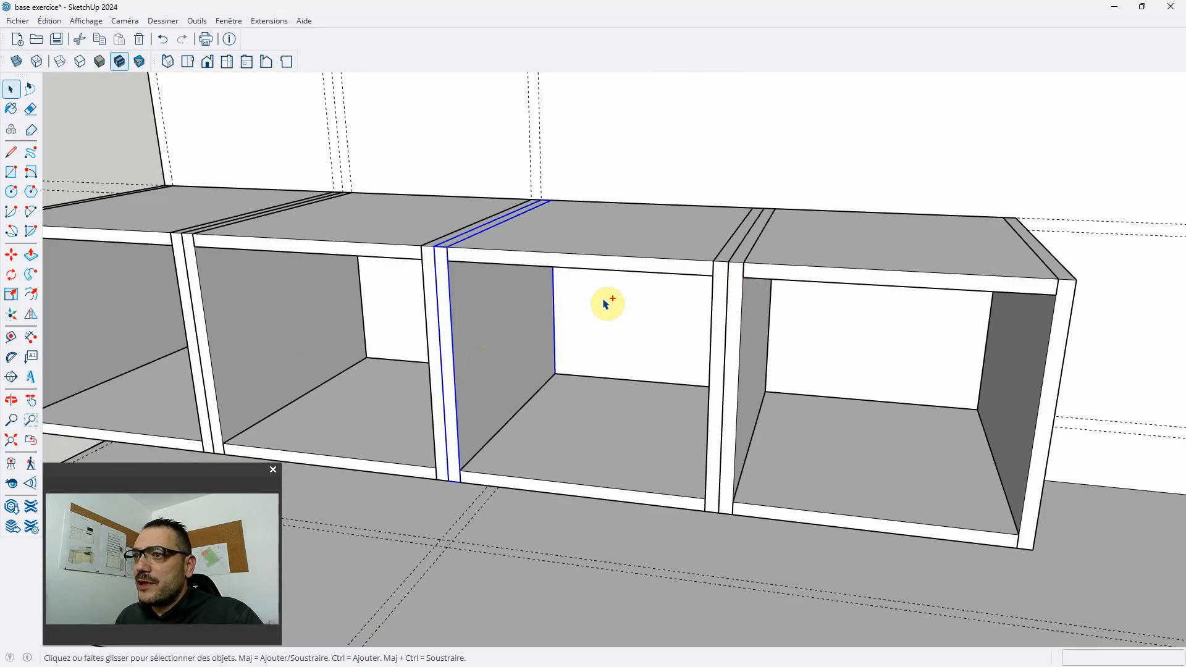
pyautogui.keyDown('ctrl'); pyautogui.click(720, 288); pyautogui.keyUp('ctrl')
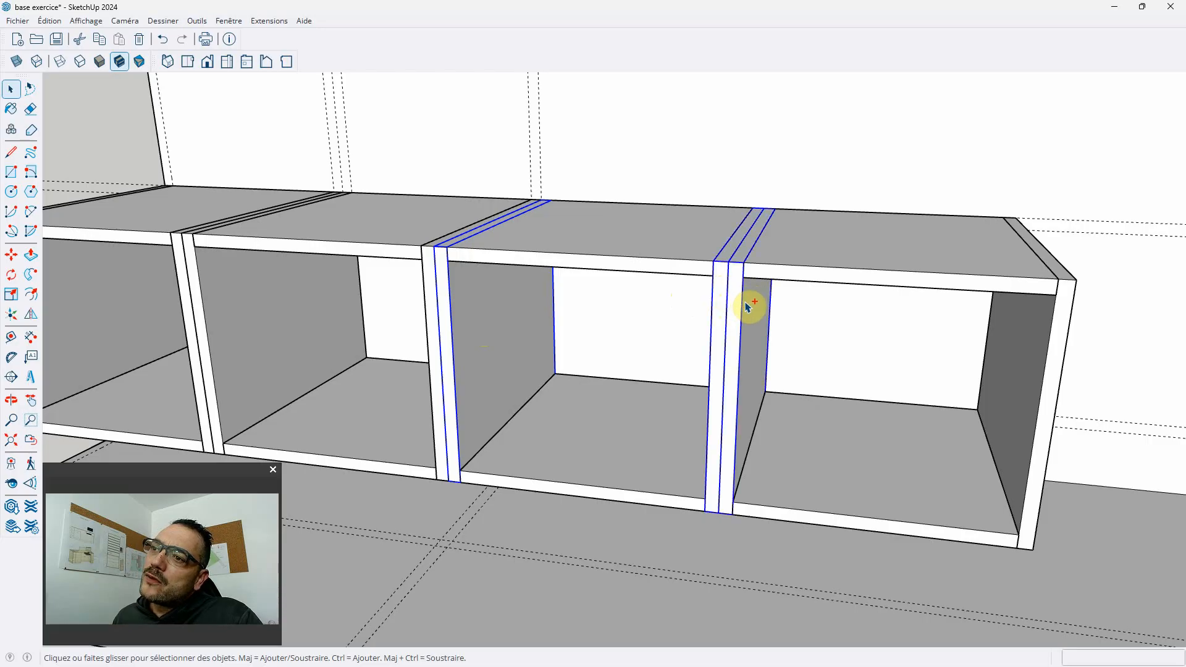
pyautogui.keyDown('ctrl'); pyautogui.click(1043, 368); pyautogui.keyUp('ctrl')
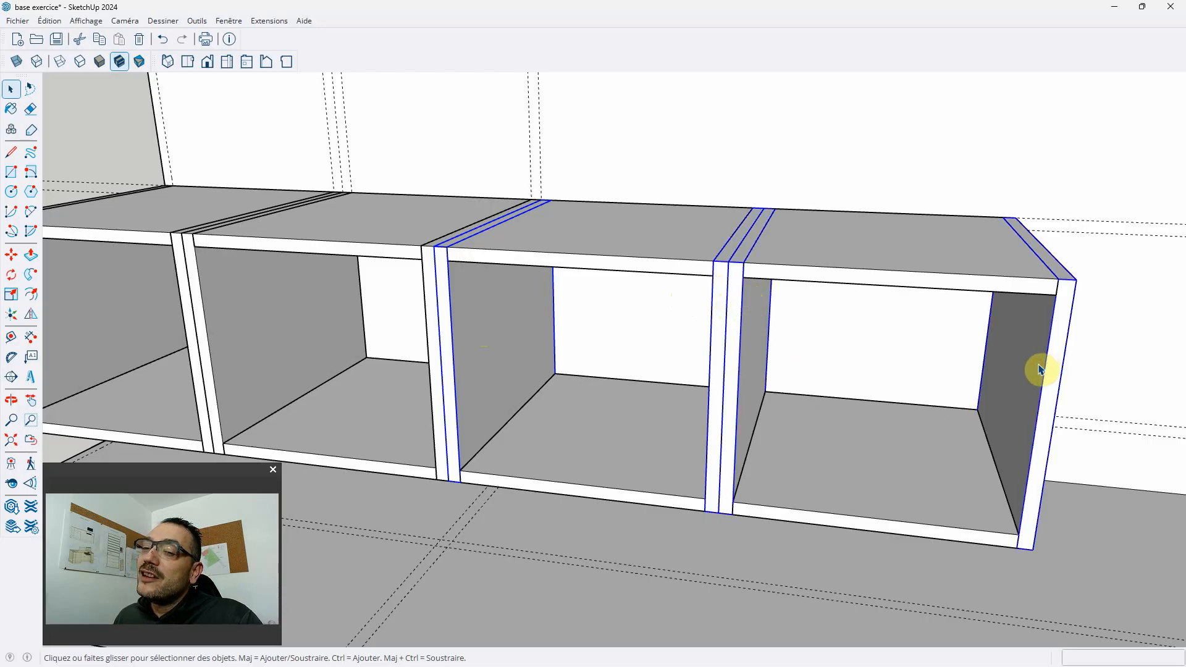
pyautogui.rightClick(1040, 368)
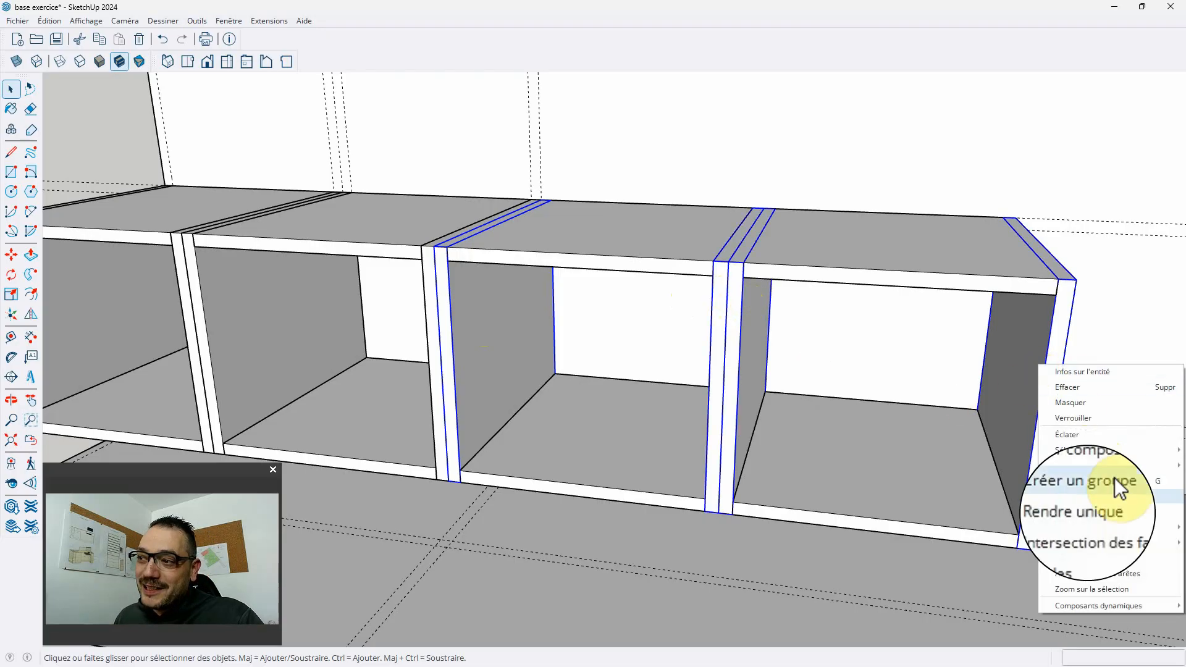
pyautogui.moveTo(1087, 523)
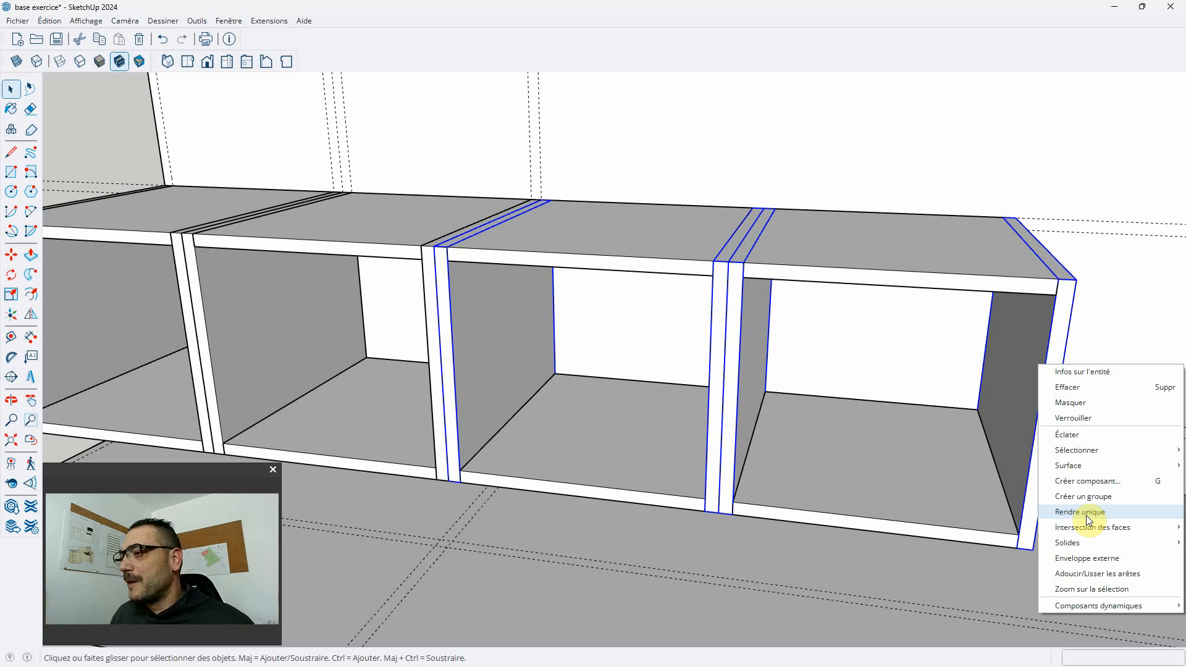
pyautogui.click(1086, 515)
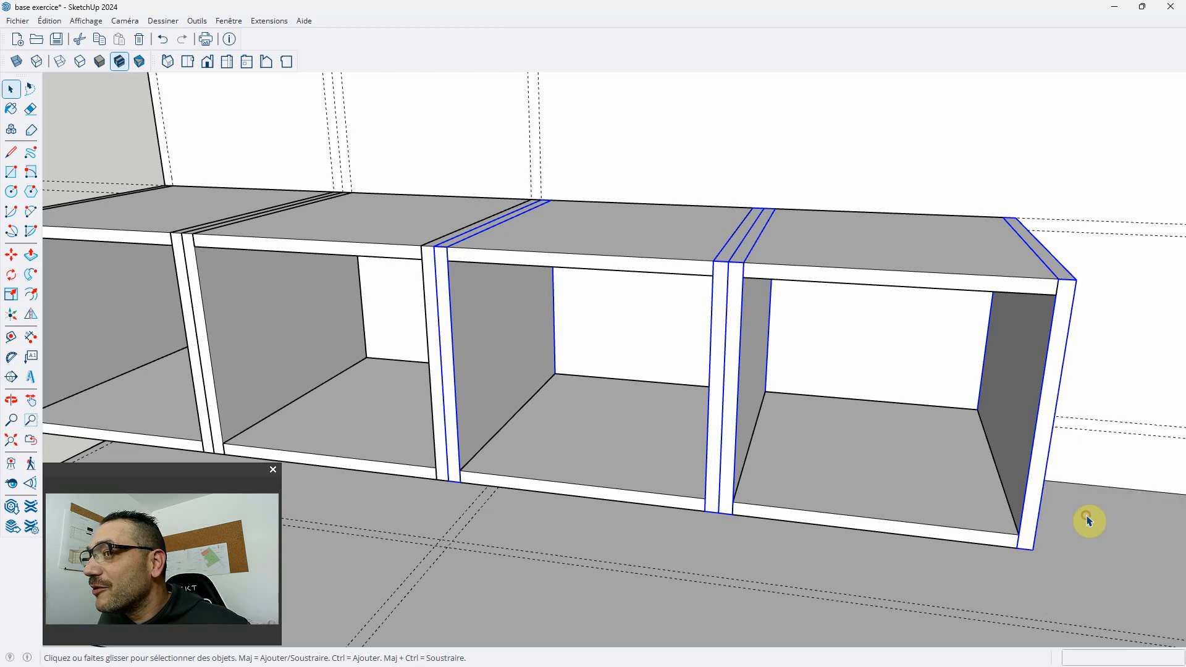
# Step: Check the entity info of the third box's first upright for its definition name and instance count, then close the tray
pyautogui.scroll(-5, 969, 498)
pyautogui.click(350, 212)
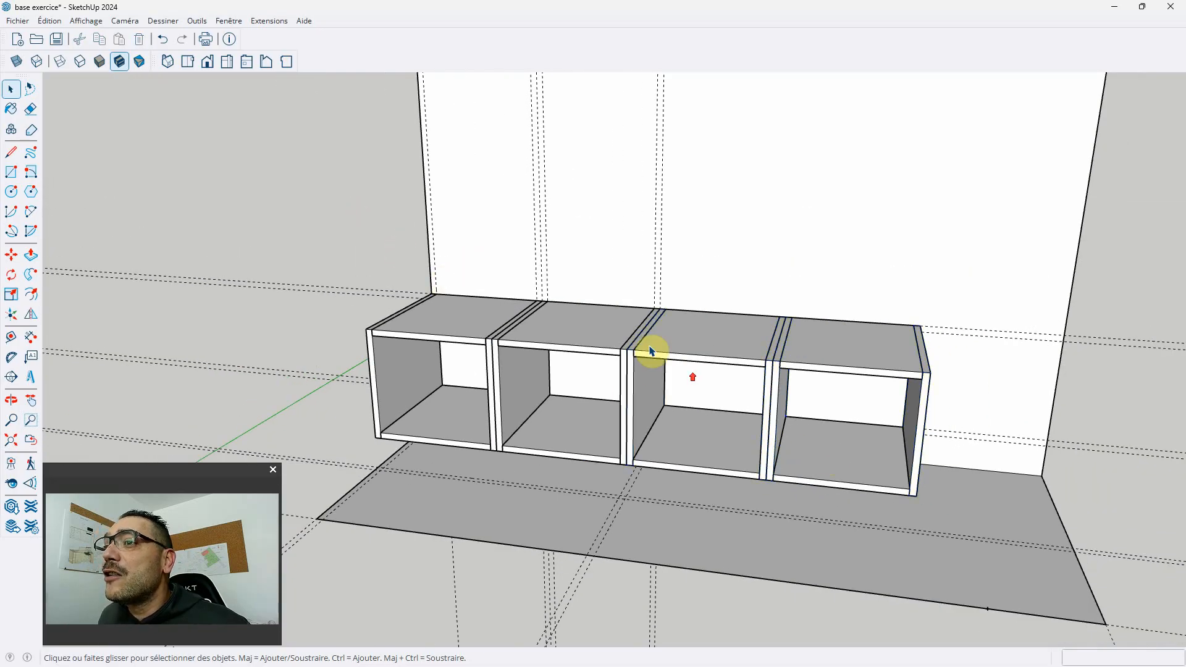
pyautogui.scroll(4, 643, 352)
pyautogui.click(616, 401)
pyautogui.rightClick(613, 395)
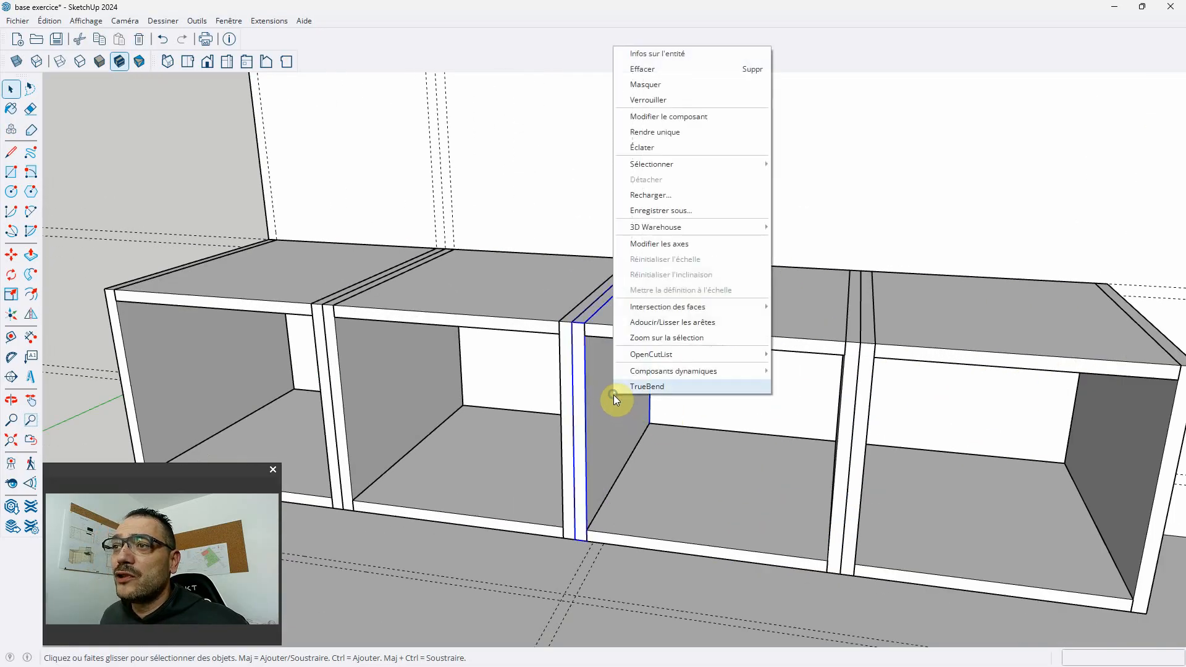
pyautogui.click(679, 53)
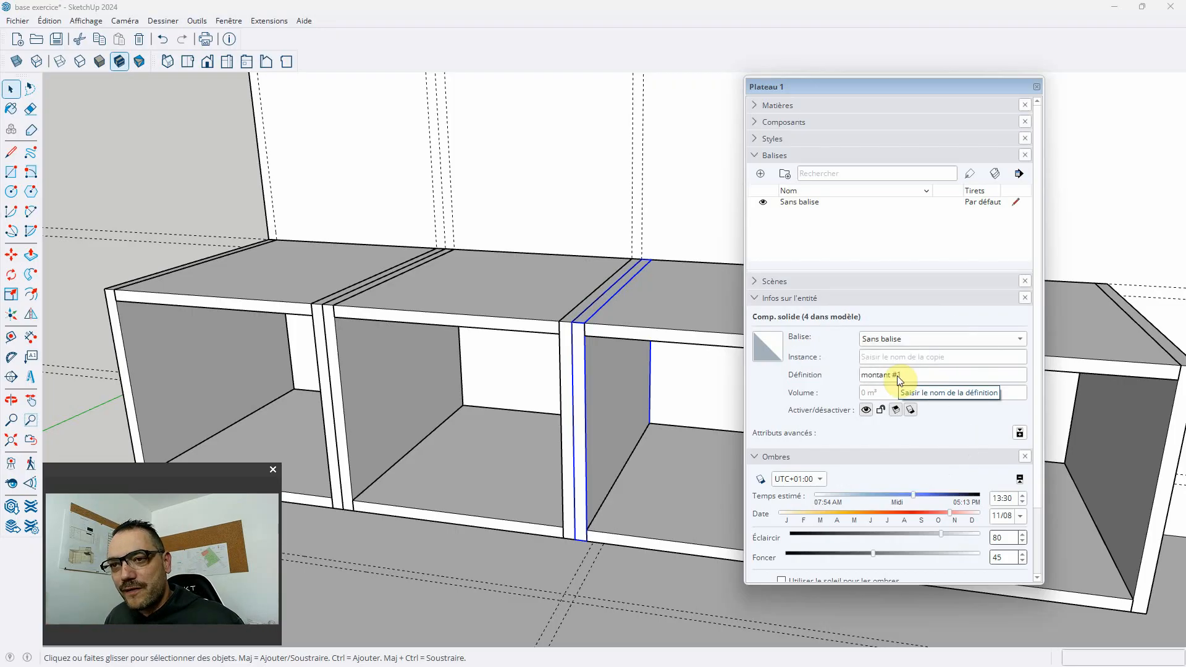
pyautogui.click(1036, 87)
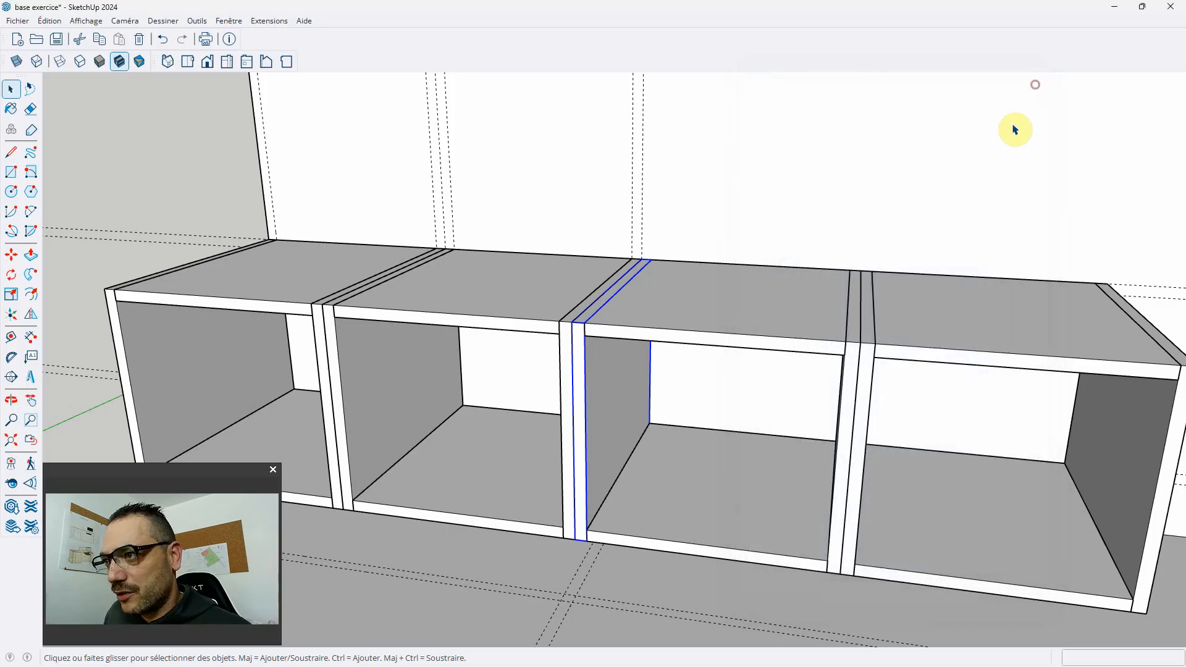
# Step: Edit the third box's first upright and extend its top face upward by 1200 mm with Push/Pull, then exit the component
pyautogui.doubleClick(589, 356)
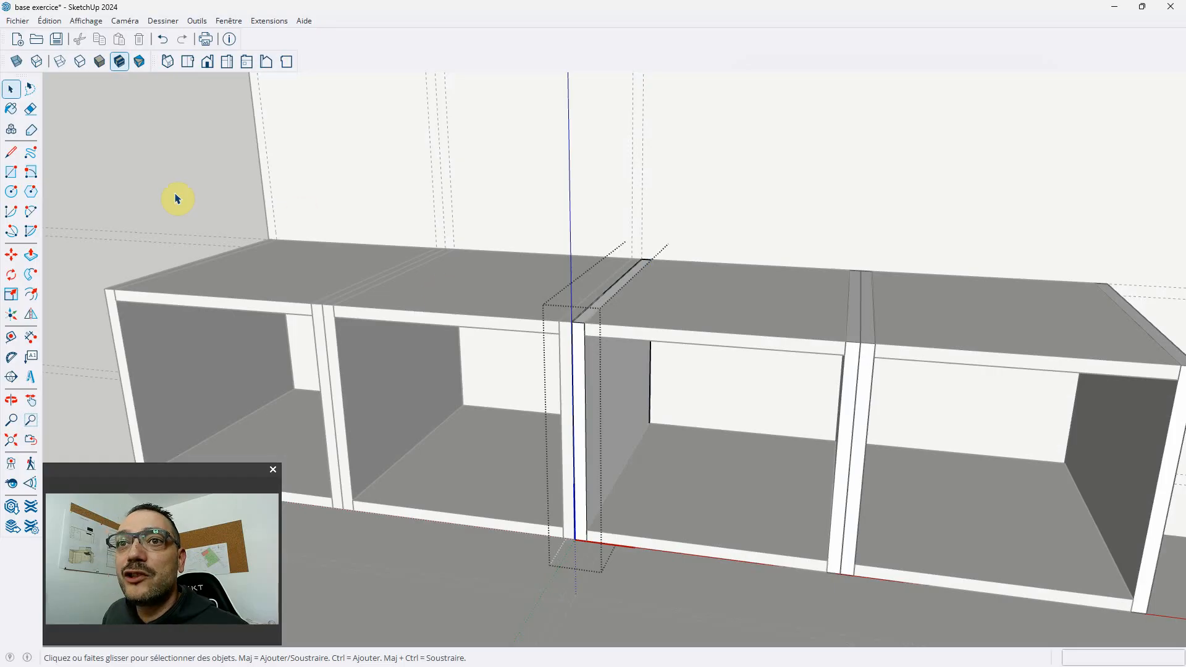
pyautogui.click(30, 255)
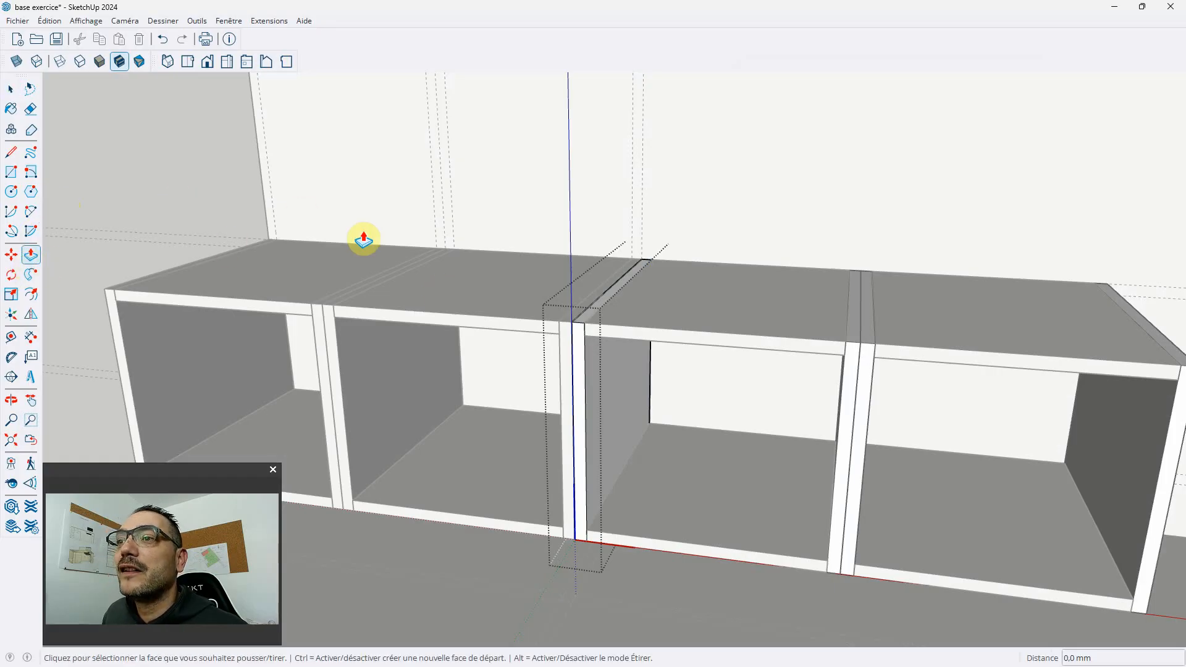
pyautogui.click(583, 318)
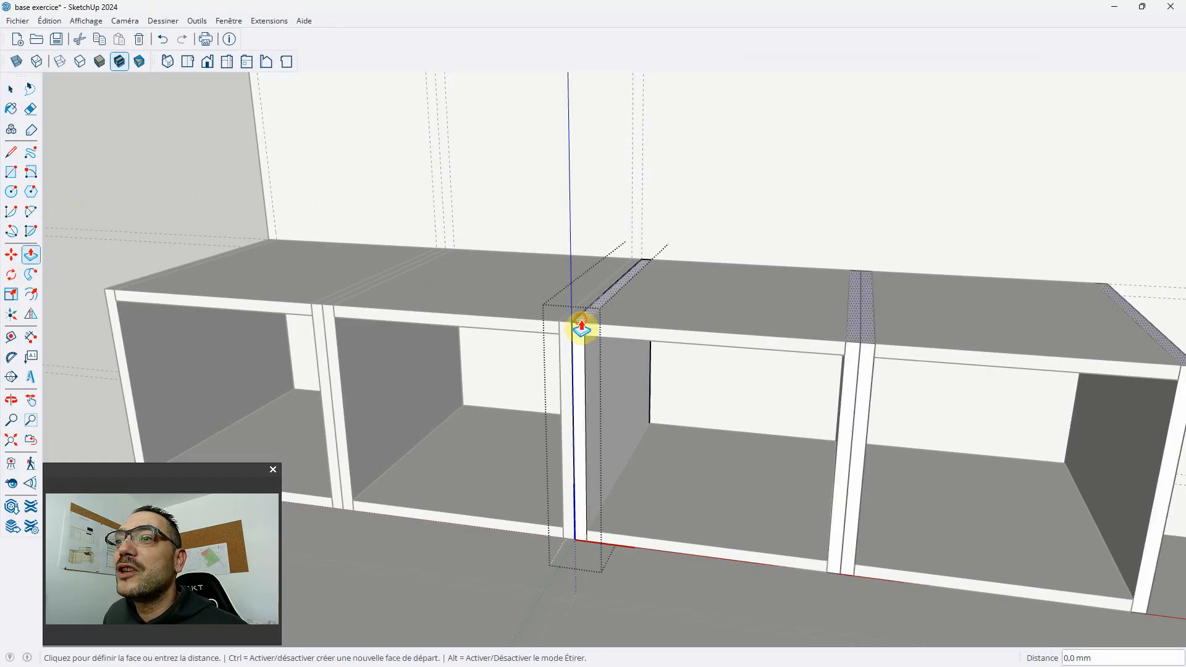
pyautogui.scroll(-3, 583, 318)
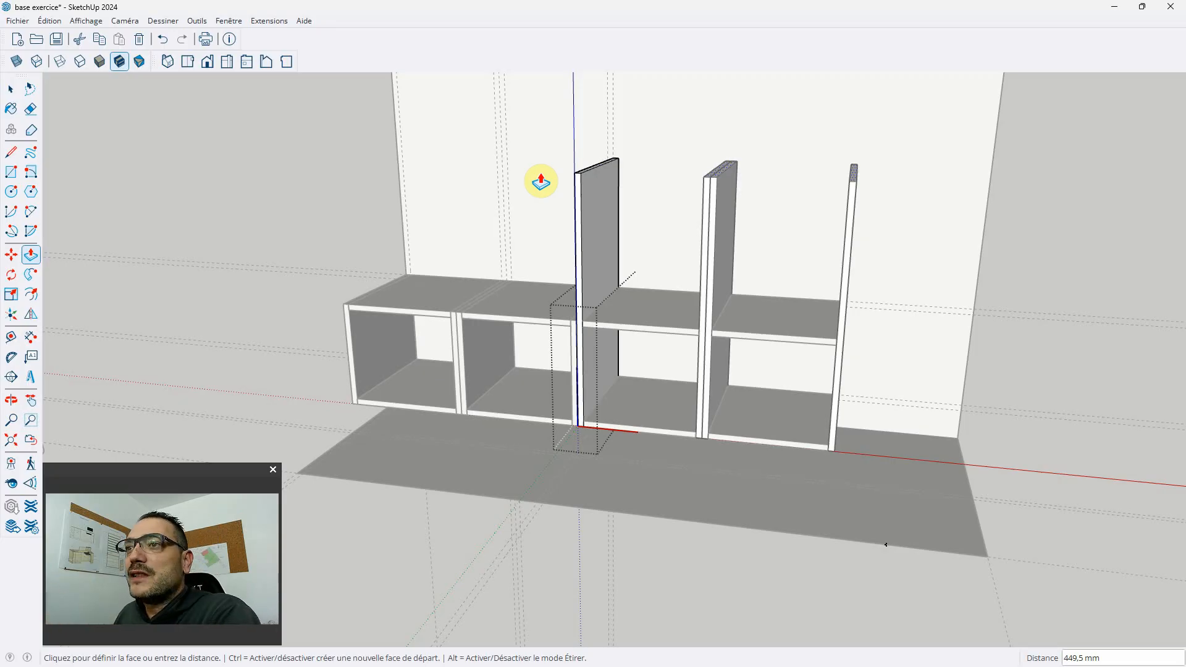
pyautogui.scroll(-2, 596, 239)
pyautogui.scroll(-3, 600, 252)
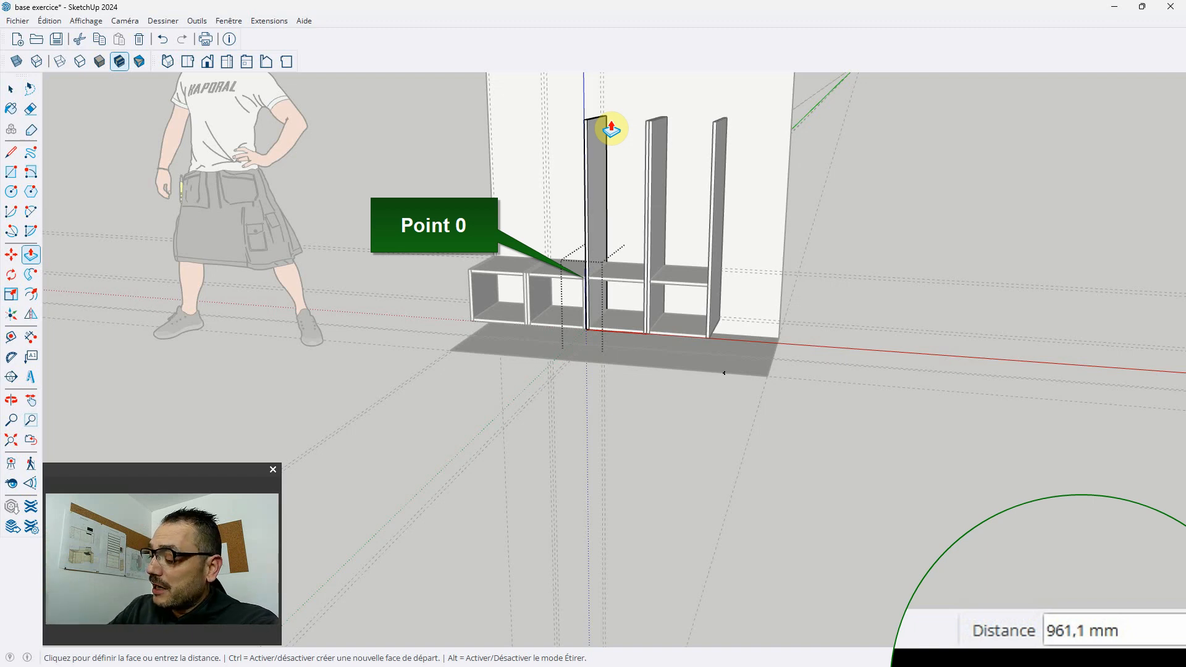
pyautogui.write('1200')
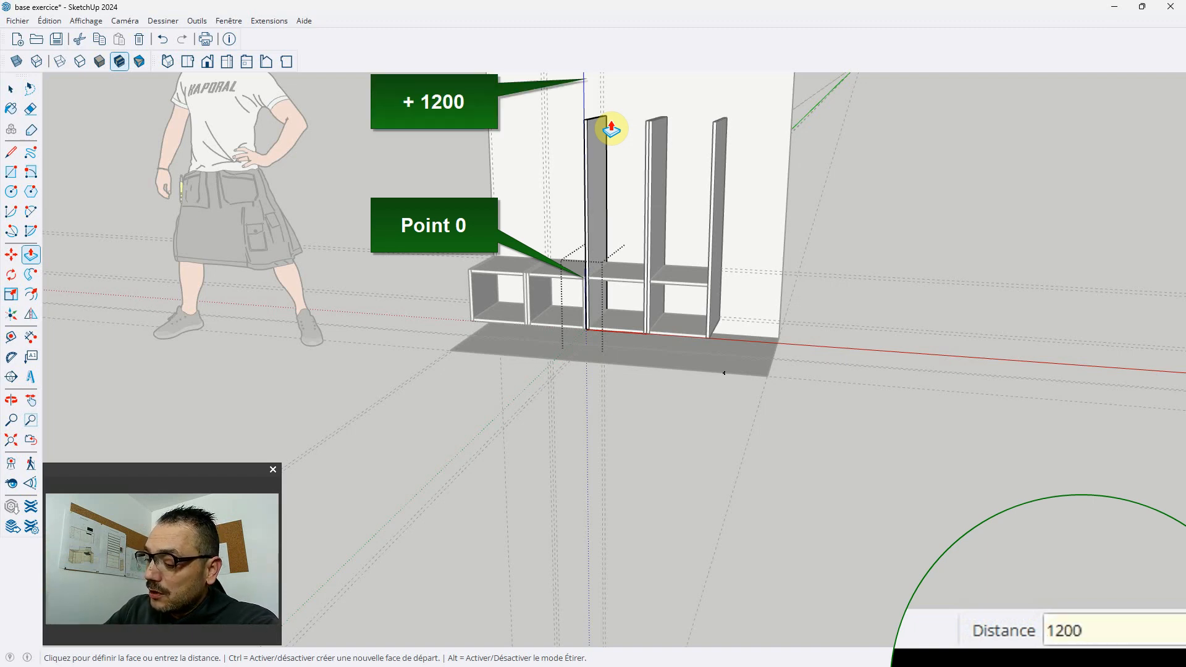
pyautogui.press('Return')
pyautogui.press('space')
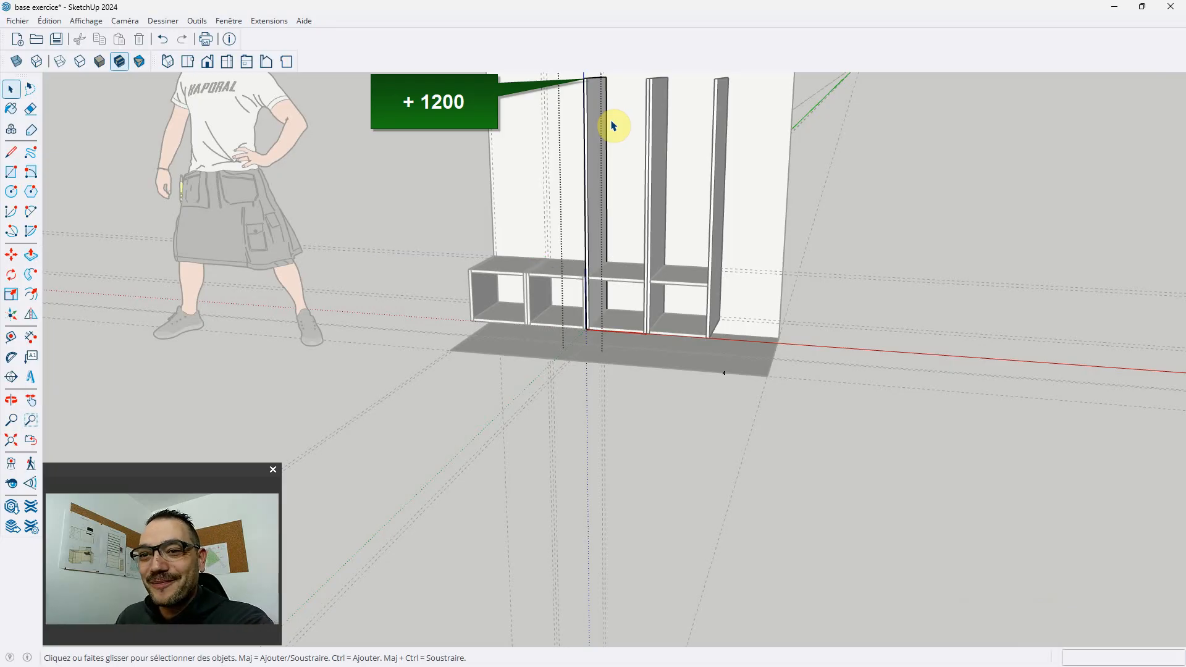
pyautogui.scroll(3, 609, 287)
pyautogui.scroll(-2, 593, 273)
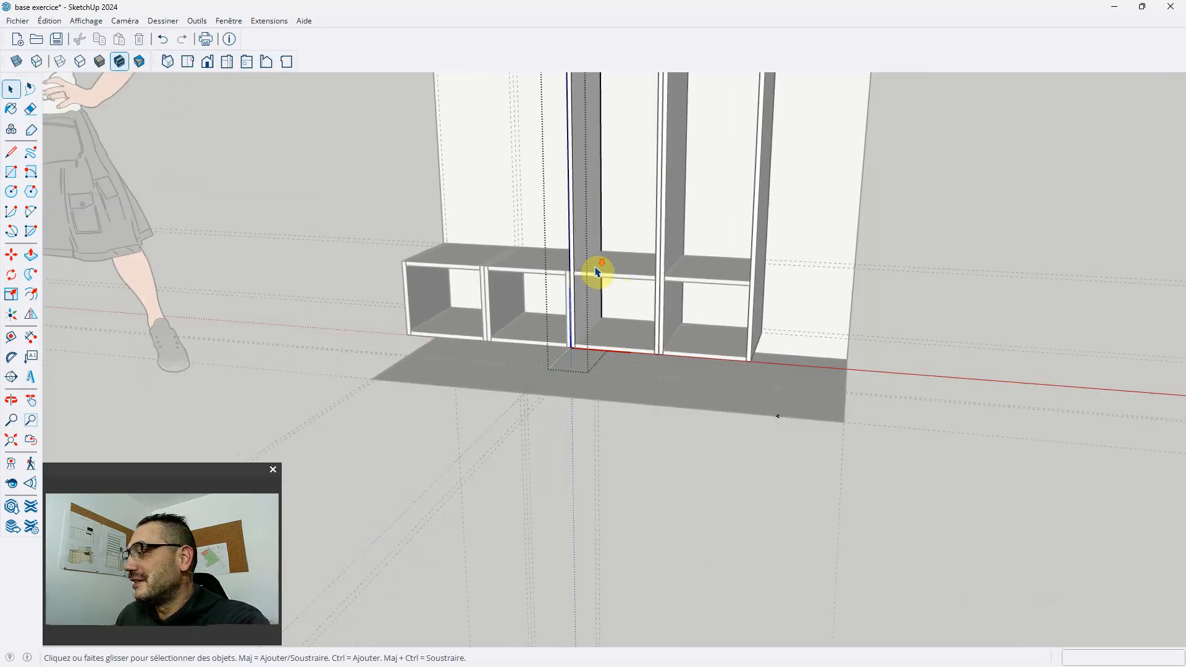
pyautogui.scroll(-1, 597, 272)
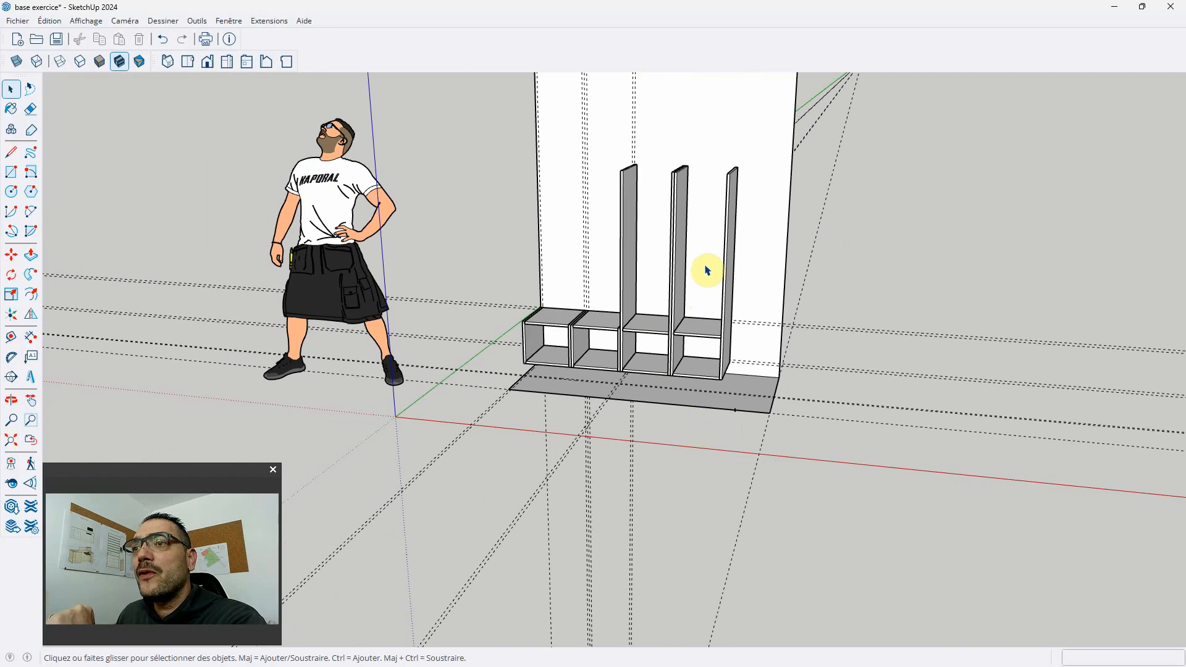
# Step: Delete the upper crosspieces of the two boxes that have the tall uprights
pyautogui.scroll(3, 709, 265)
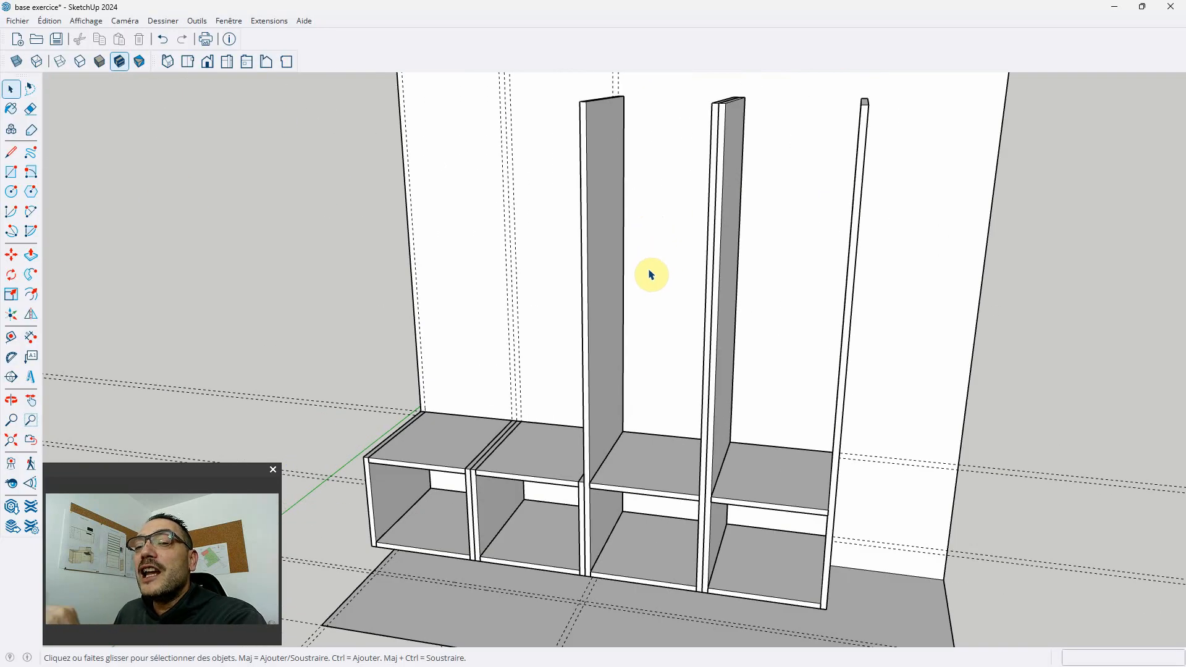
pyautogui.scroll(-2, 642, 296)
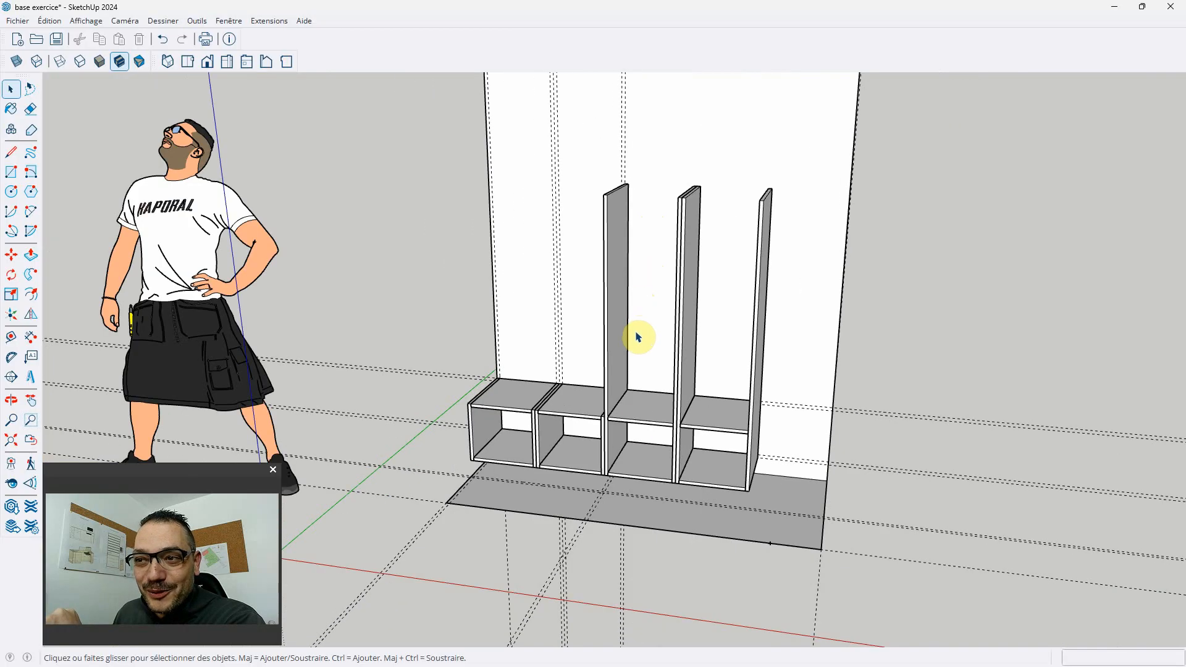
pyautogui.scroll(3, 640, 433)
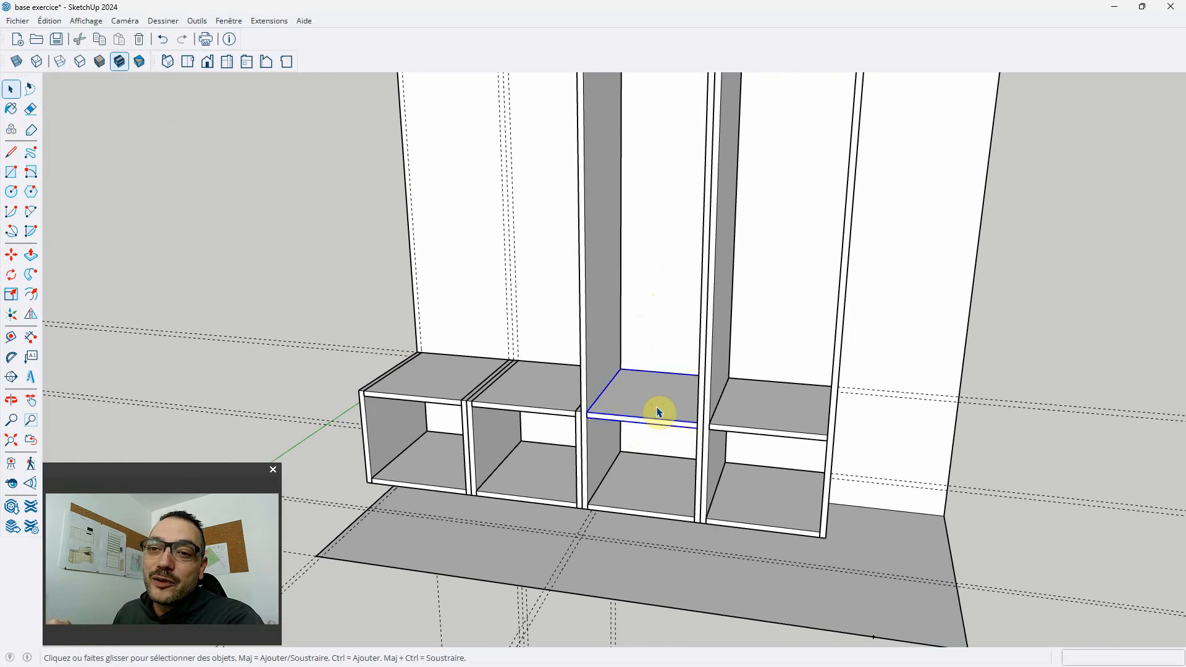
pyautogui.keyDown('ctrl'); pyautogui.click(739, 412); pyautogui.keyUp('ctrl')
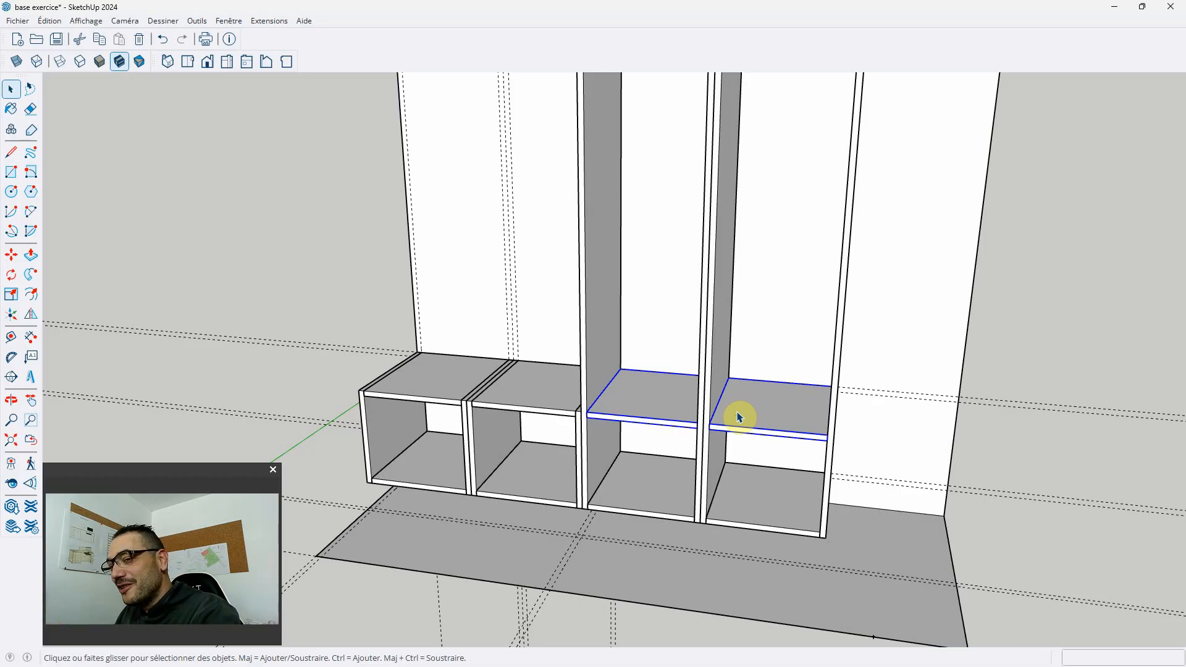
pyautogui.press('Delete')
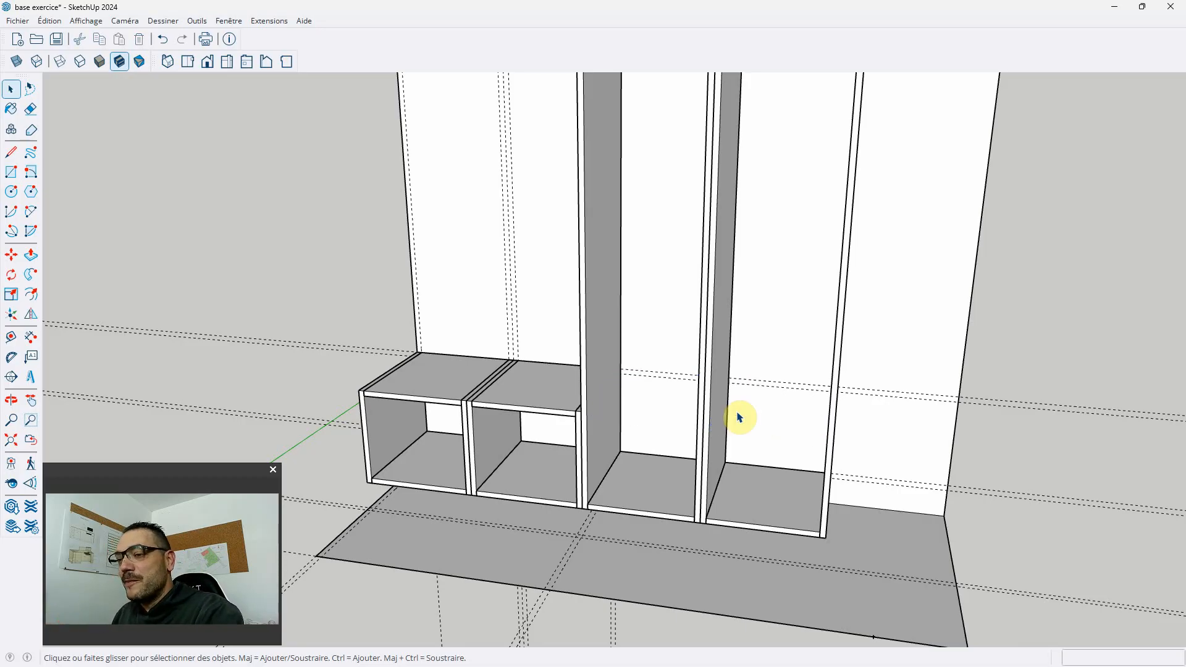
# Step: Copy the bottom crosspieces of the two tall units up to the top corner of their uprights
pyautogui.click(666, 503)
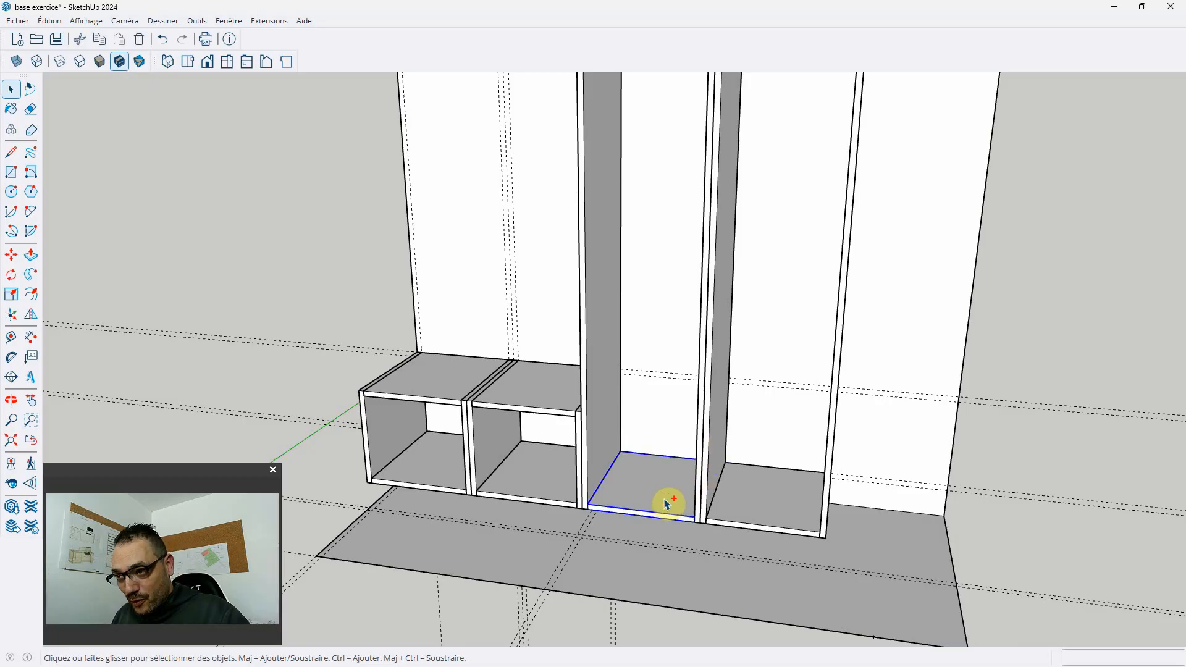
pyautogui.keyDown('shift'); pyautogui.click(750, 487); pyautogui.keyUp('shift')
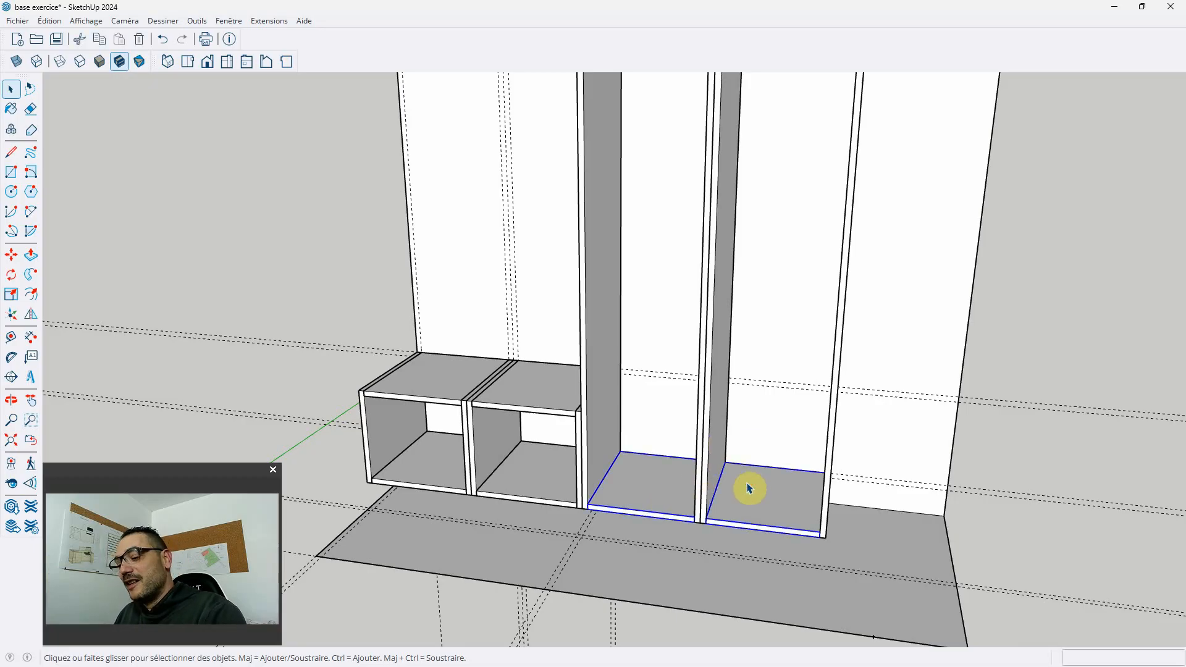
pyautogui.press('m')
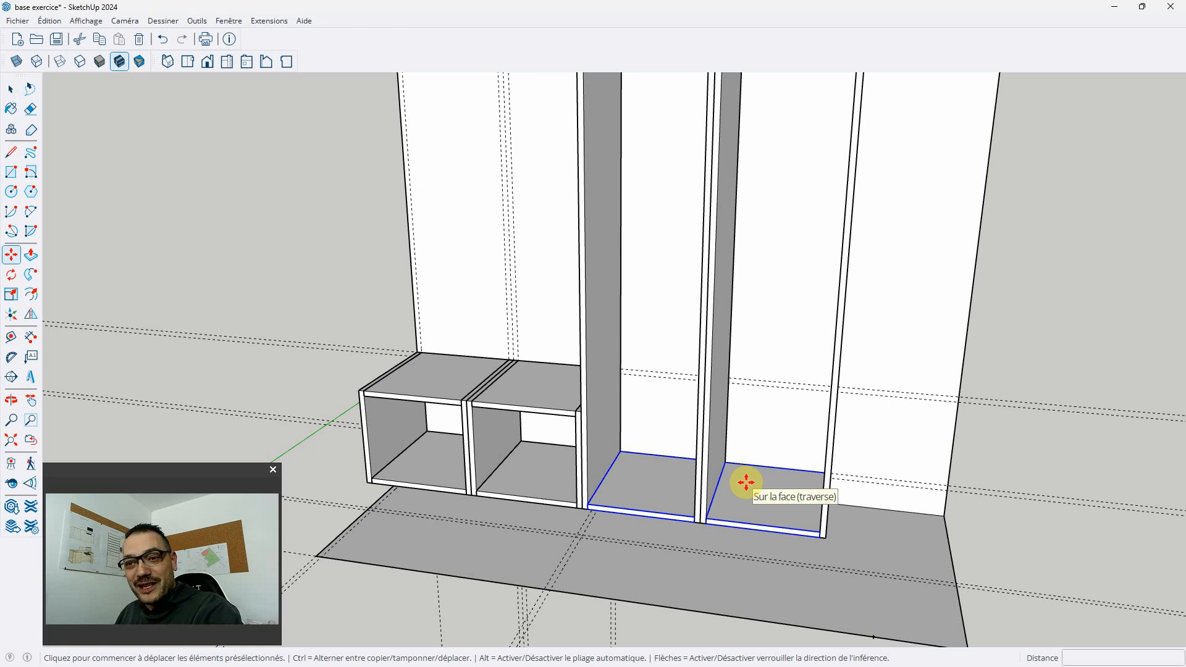
pyautogui.press('ctrl')
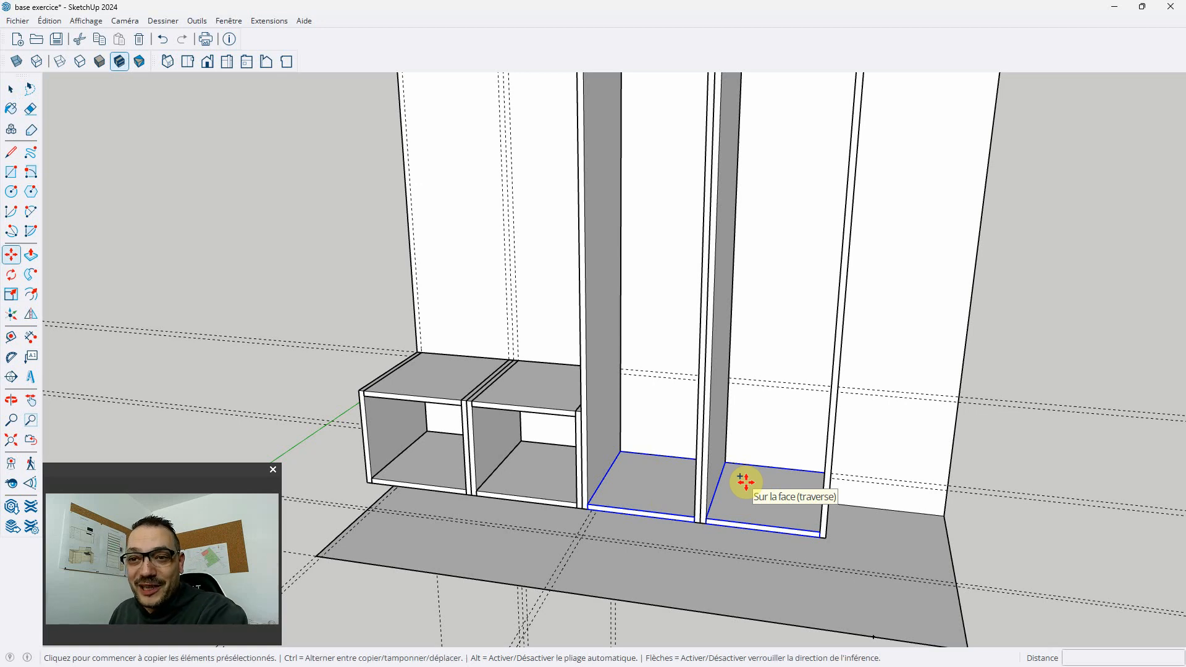
pyautogui.click(590, 507)
pyautogui.scroll(-4, 589, 507)
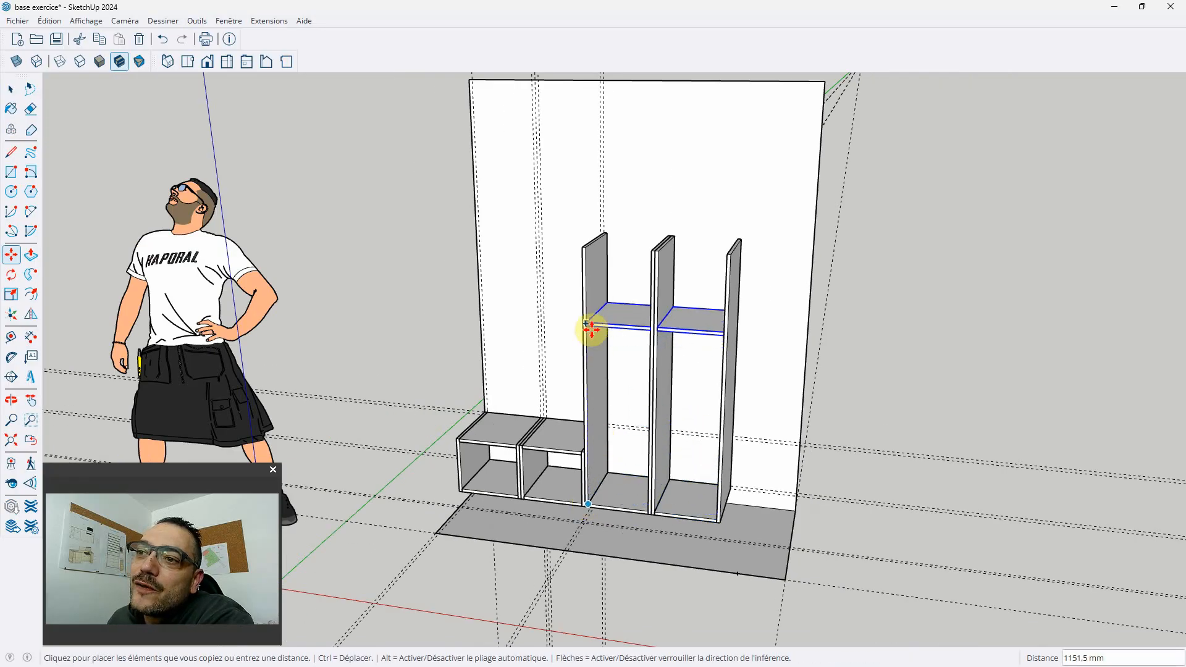
pyautogui.scroll(4, 587, 263)
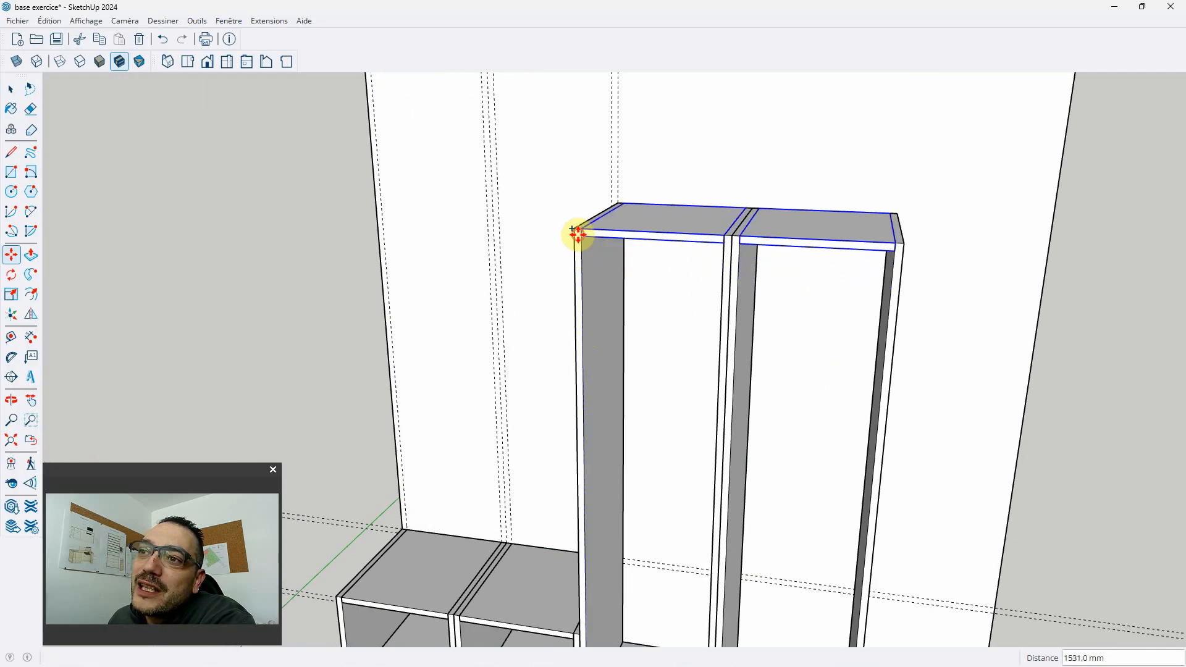
pyautogui.click(577, 233)
# Step: Try distributing the copied crosspieces evenly over the height with divisions of /4, /8, /2 and /3
pyautogui.scroll(-4, 490, 321)
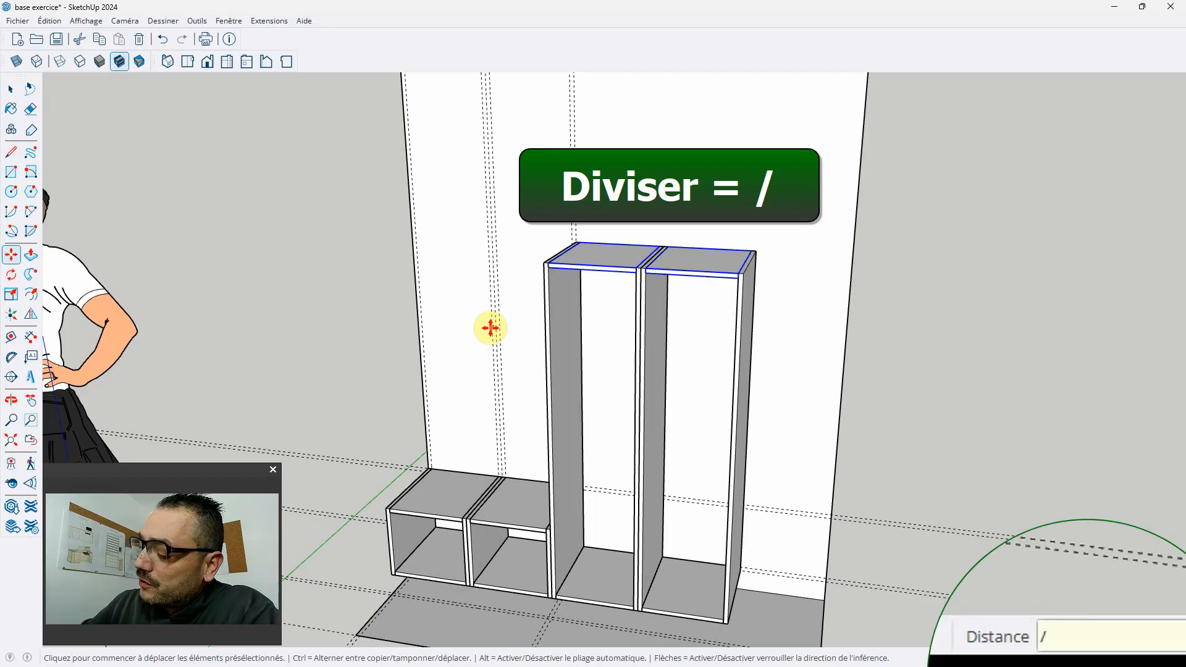
pyautogui.write('4')
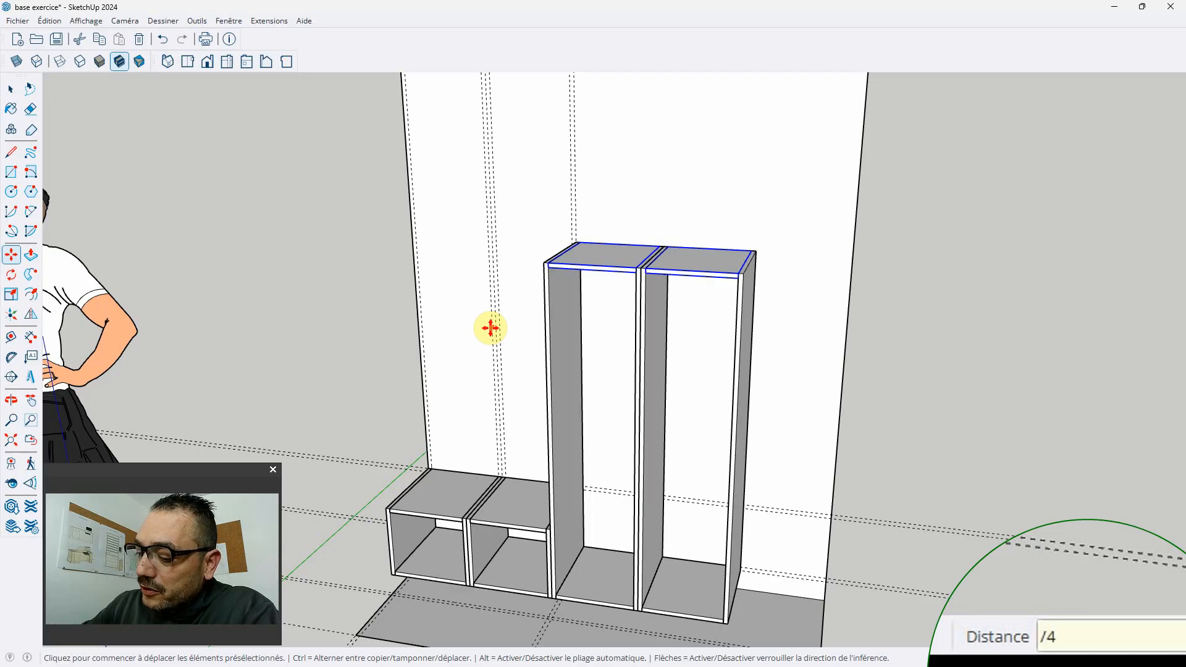
pyautogui.press('Return')
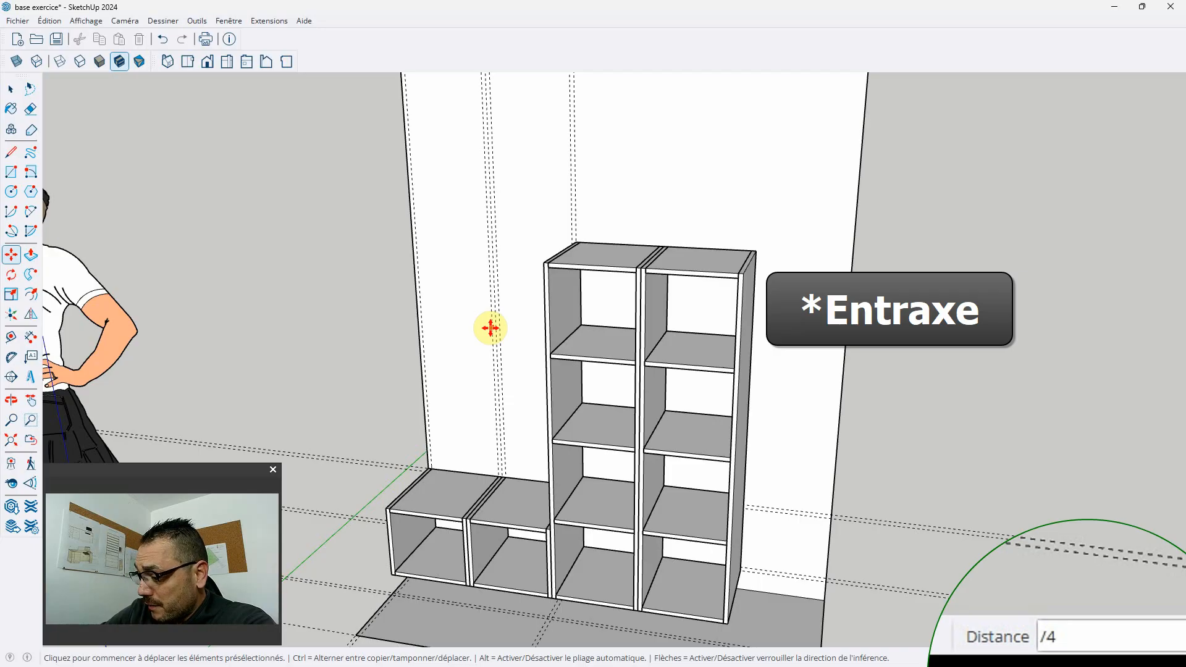
pyautogui.write('/8')
pyautogui.press('Return')
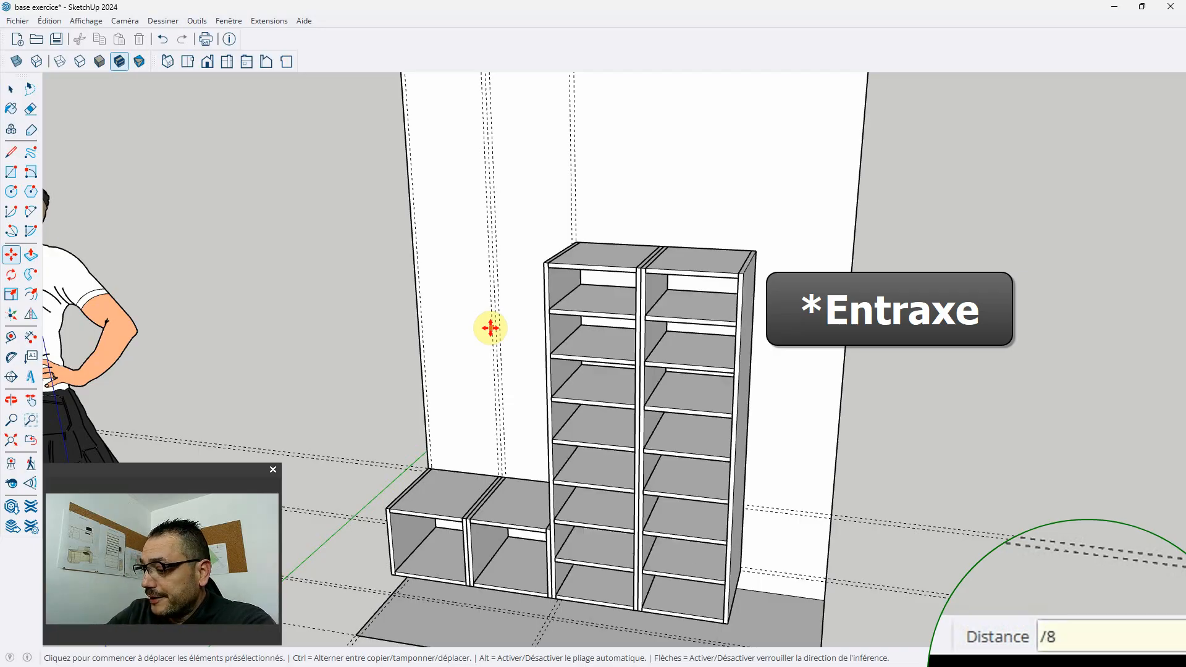
pyautogui.write('/2')
pyautogui.press('Return')
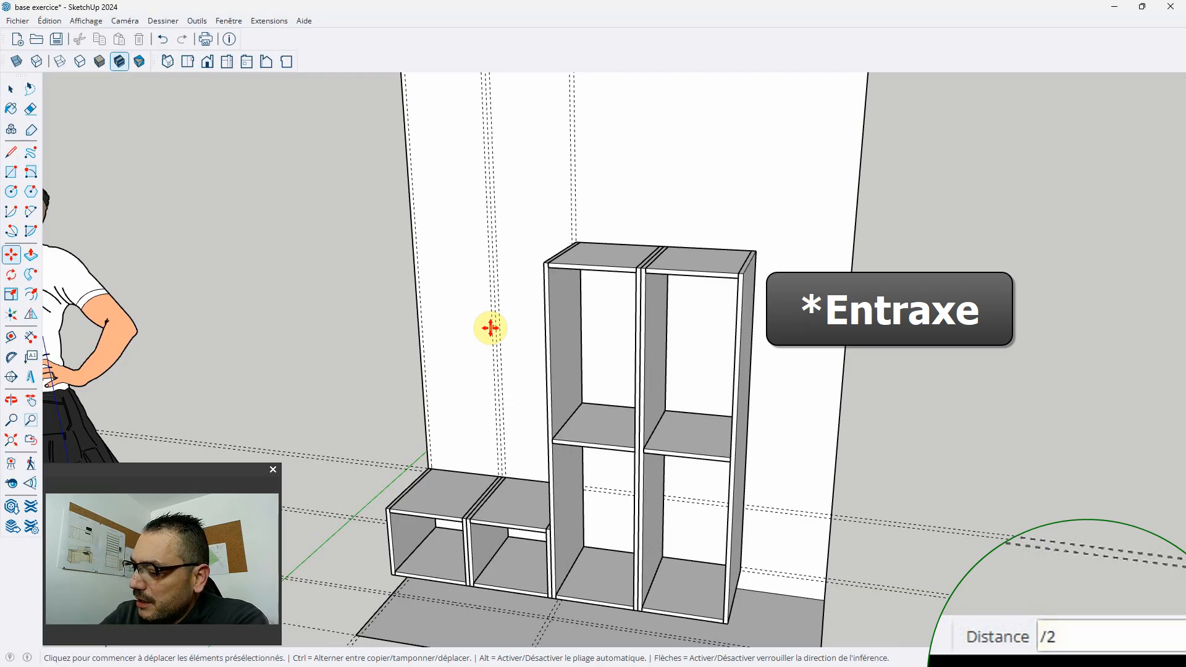
pyautogui.write('/3')
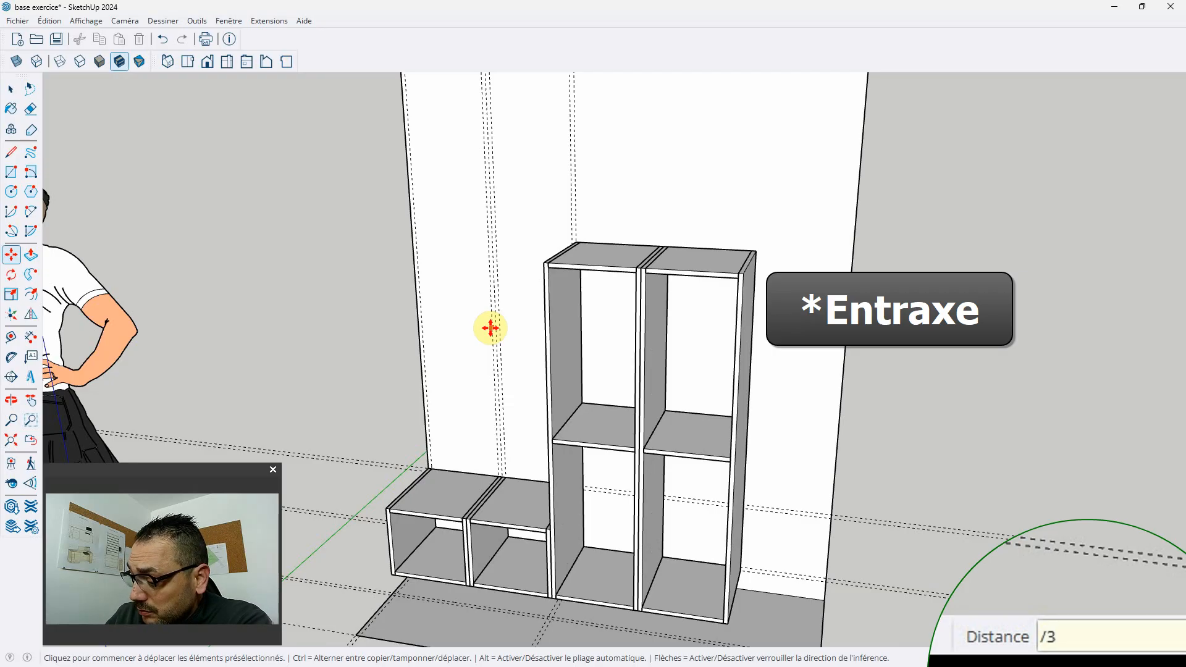
pyautogui.press('Return')
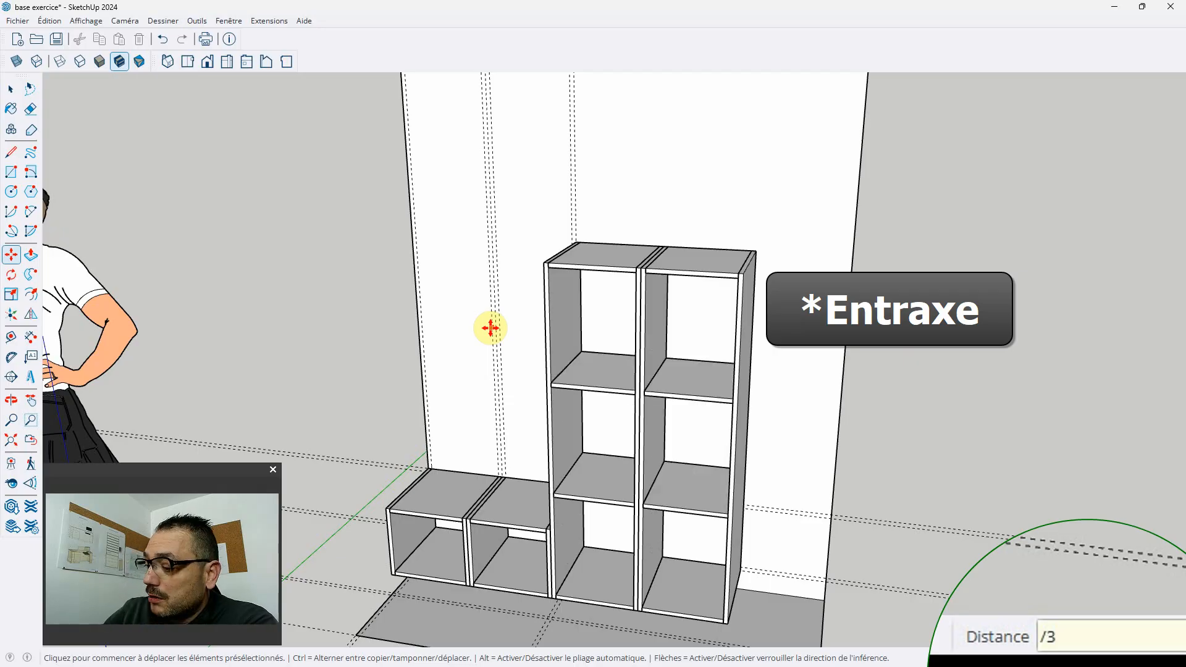
# Step: Try crosspiece divisions of /147 and /3, and undo the crosspiece copies in both tall units
pyautogui.write('/147')
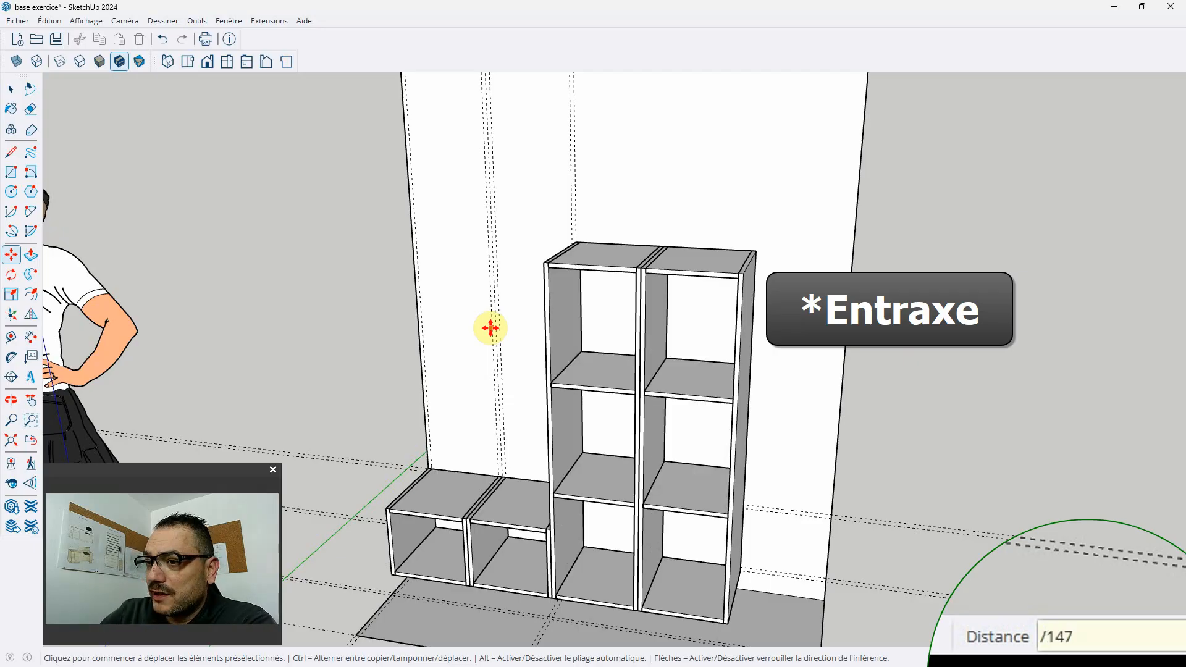
pyautogui.press('Return')
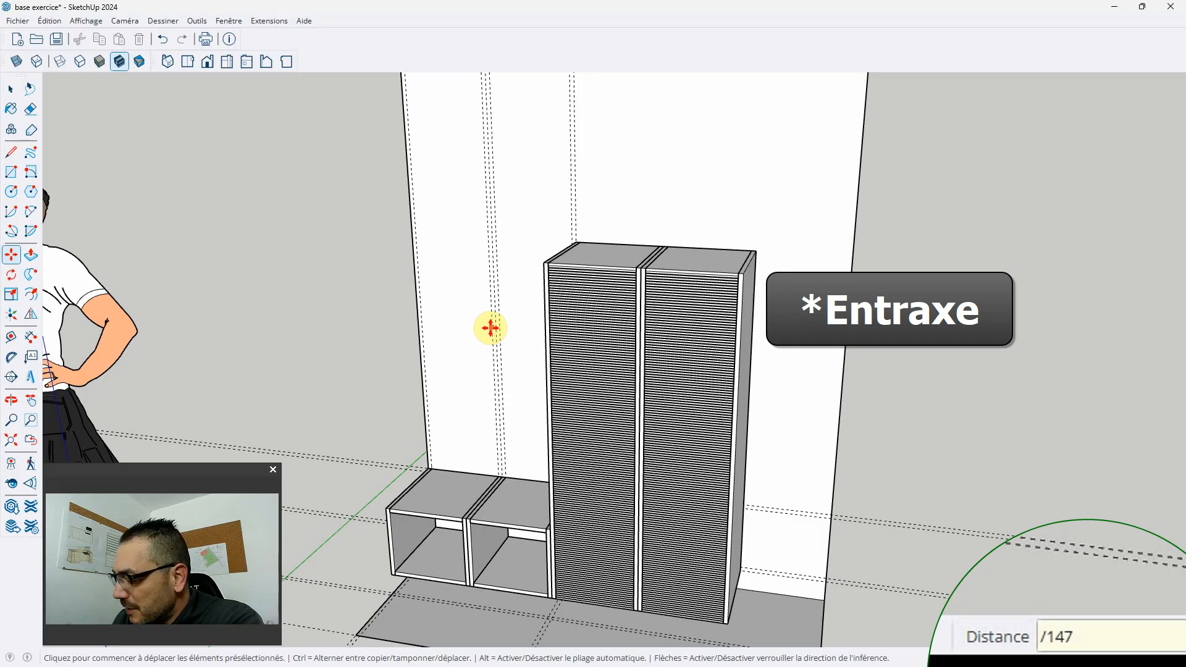
pyautogui.write('/')
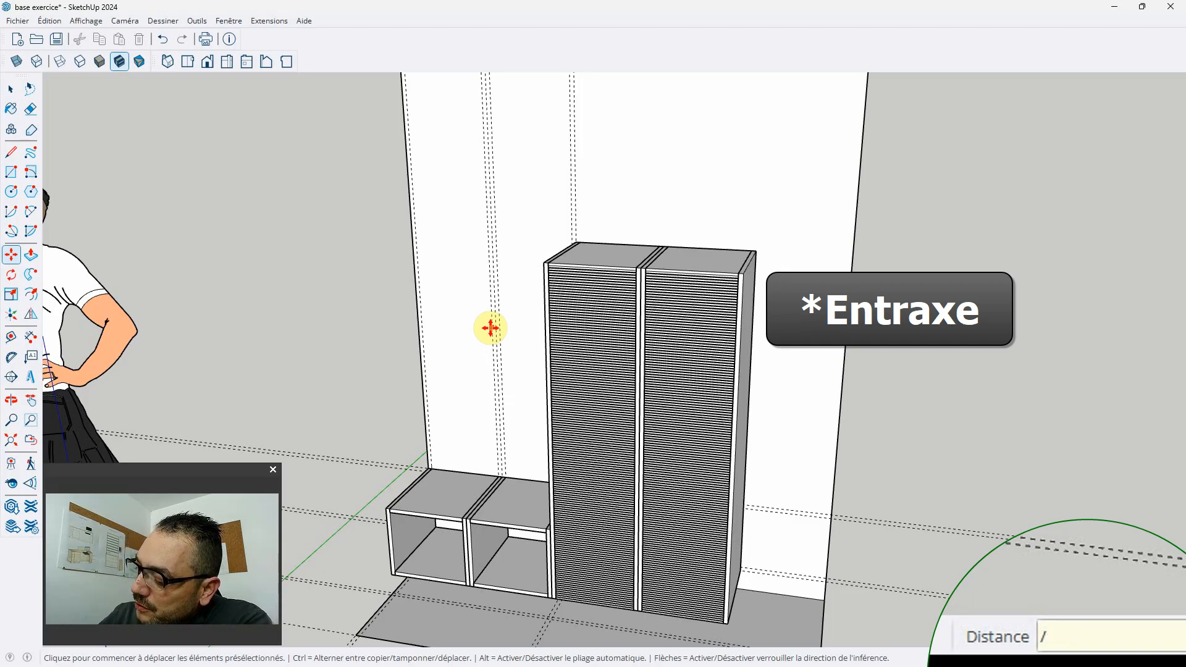
pyautogui.write('3')
pyautogui.press('Return')
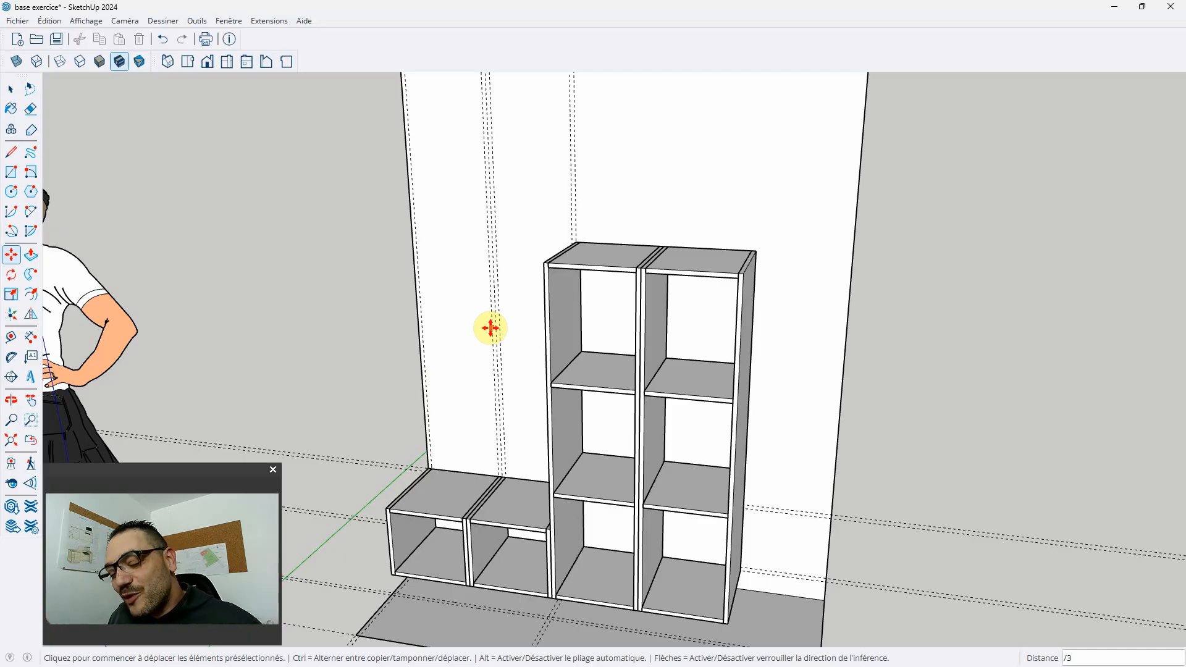
pyautogui.hotkey('ctrl', 'z')
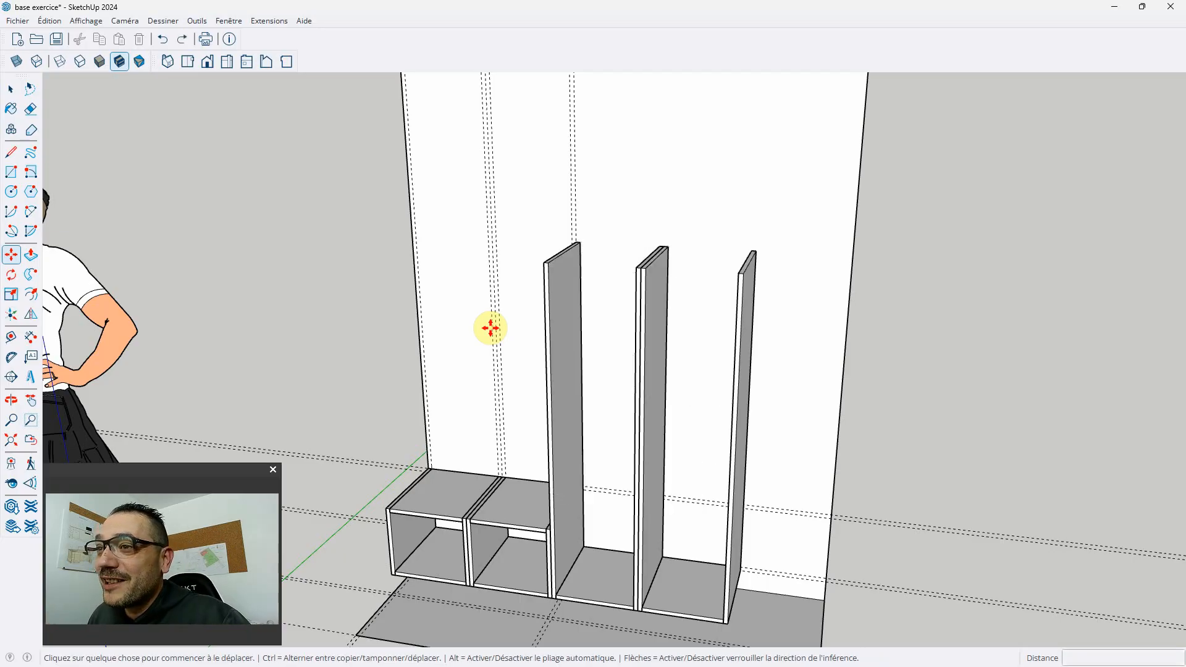
pyautogui.press('space')
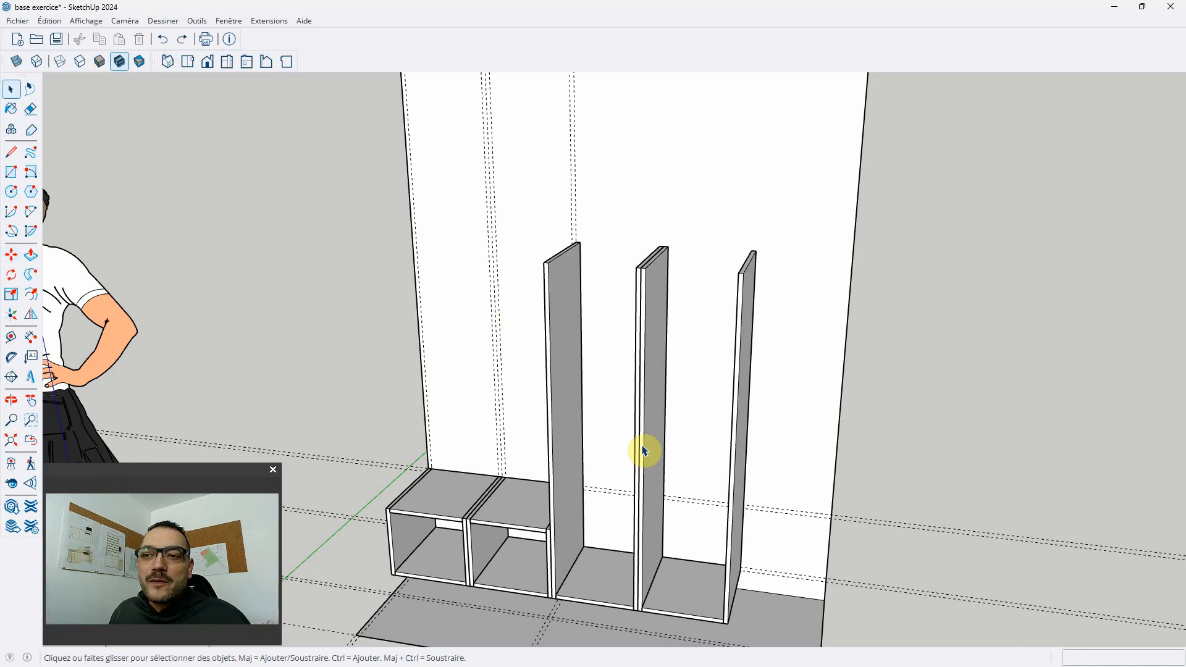
# Step: Create a guide line 350 mm above the upper side edge of the first tall unit's bottom crosspiece
pyautogui.scroll(-5, 596, 398)
pyautogui.scroll(10, 617, 539)
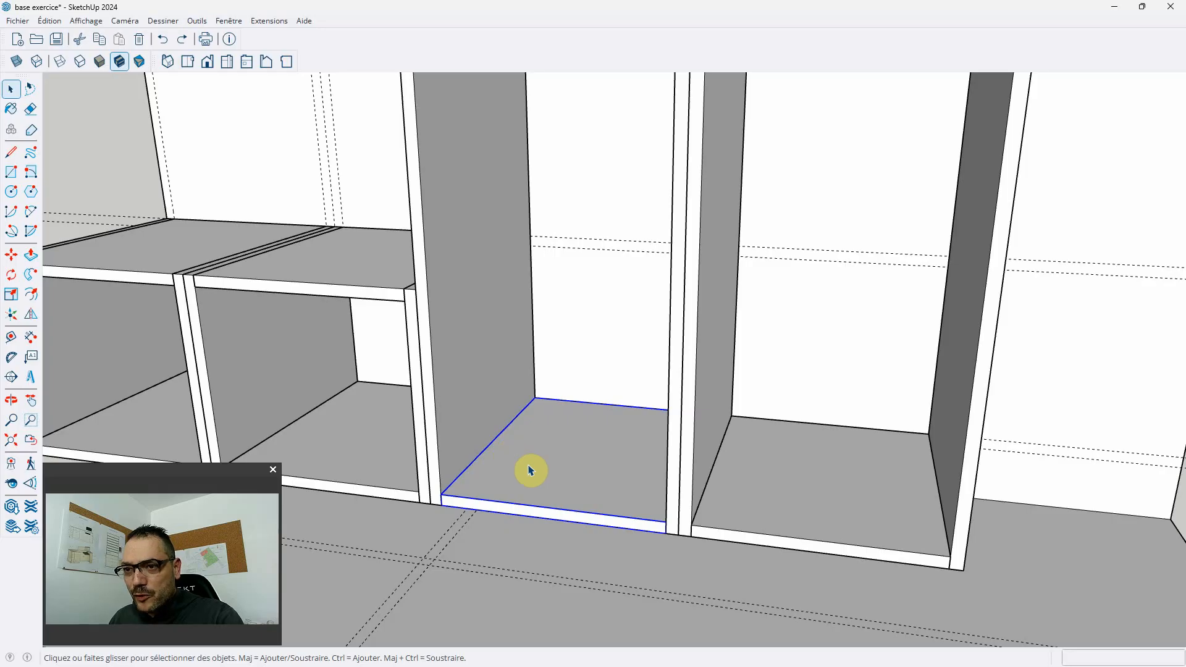
pyautogui.click(11, 338)
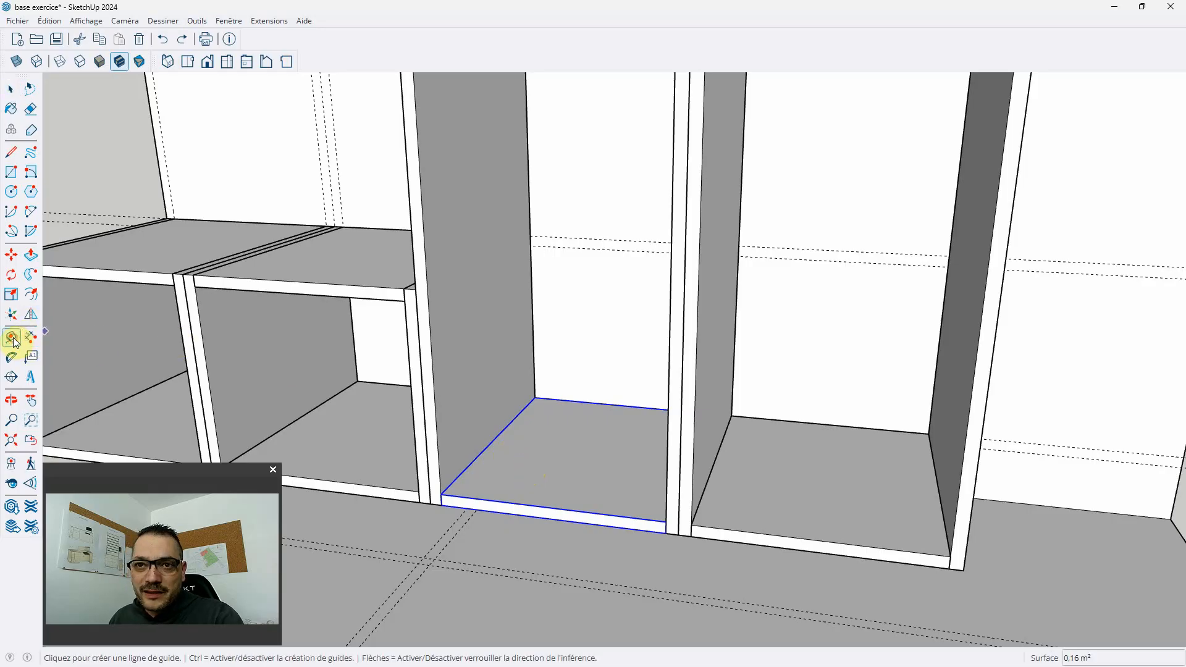
pyautogui.click(494, 439)
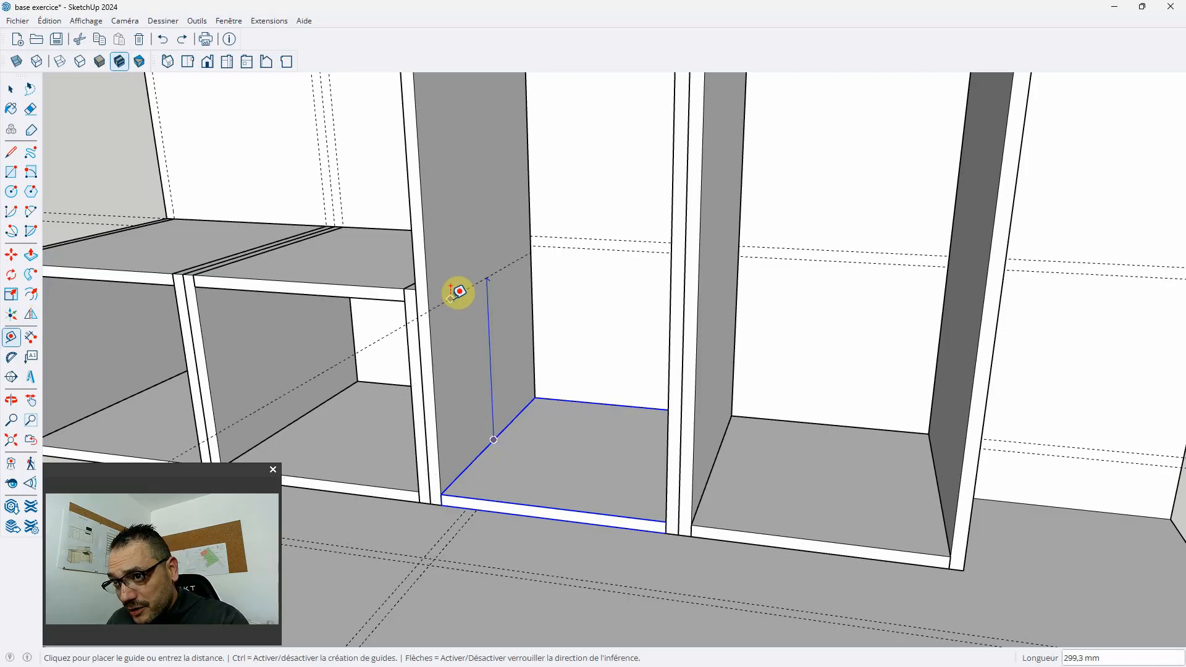
pyautogui.write('350')
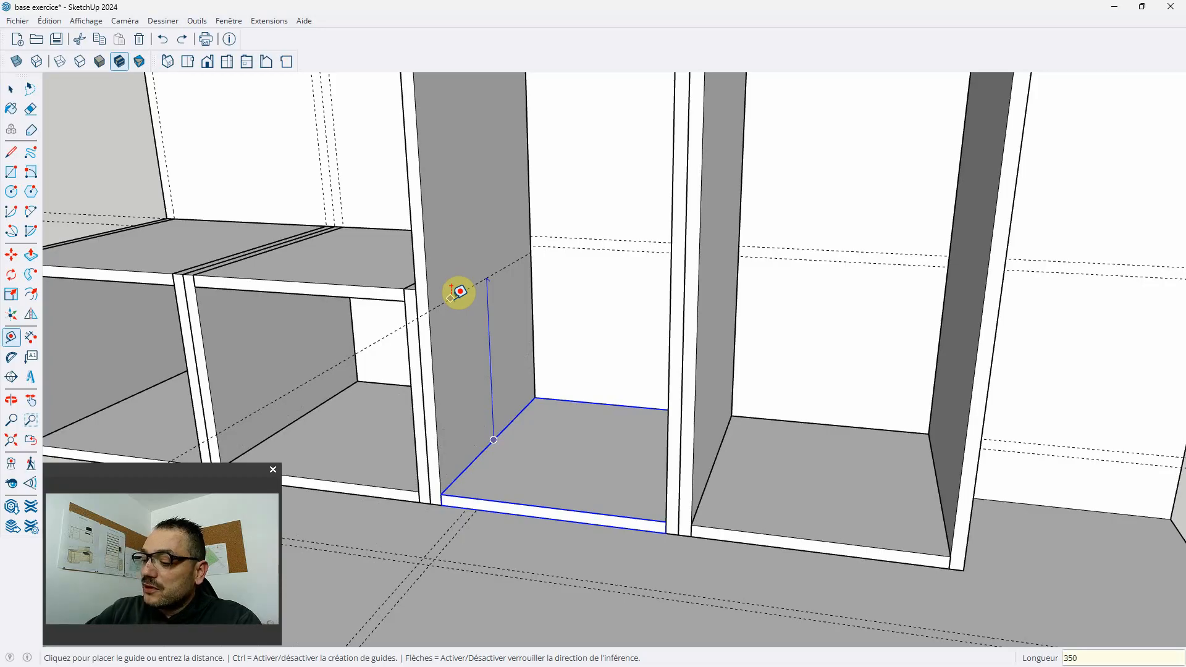
pyautogui.press('Return')
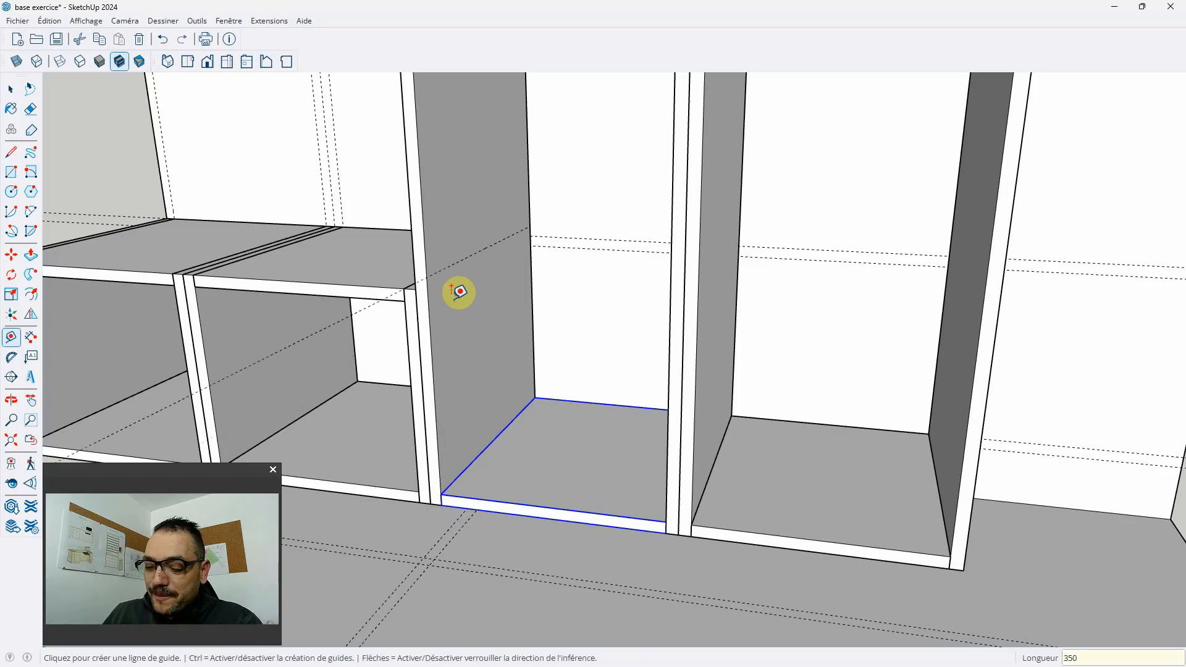
# Step: Copy the first tall unit's bottom crosspiece upward so its lower front corner sits on the guide at the upright
pyautogui.press('m')
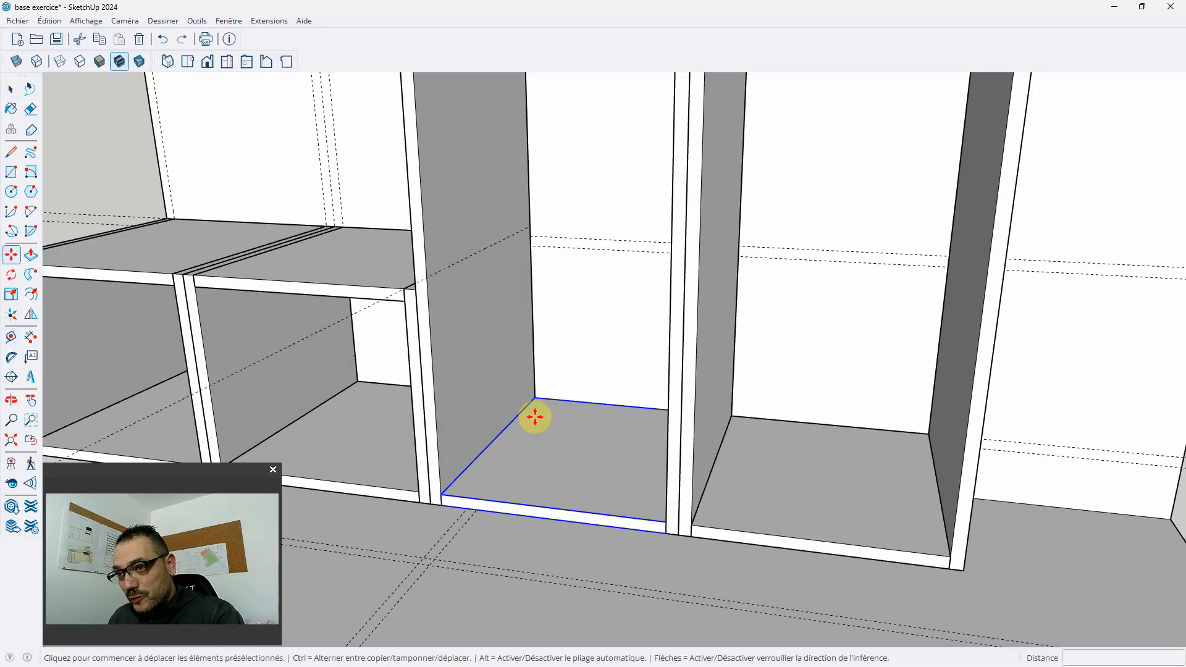
pyautogui.press('ctrl')
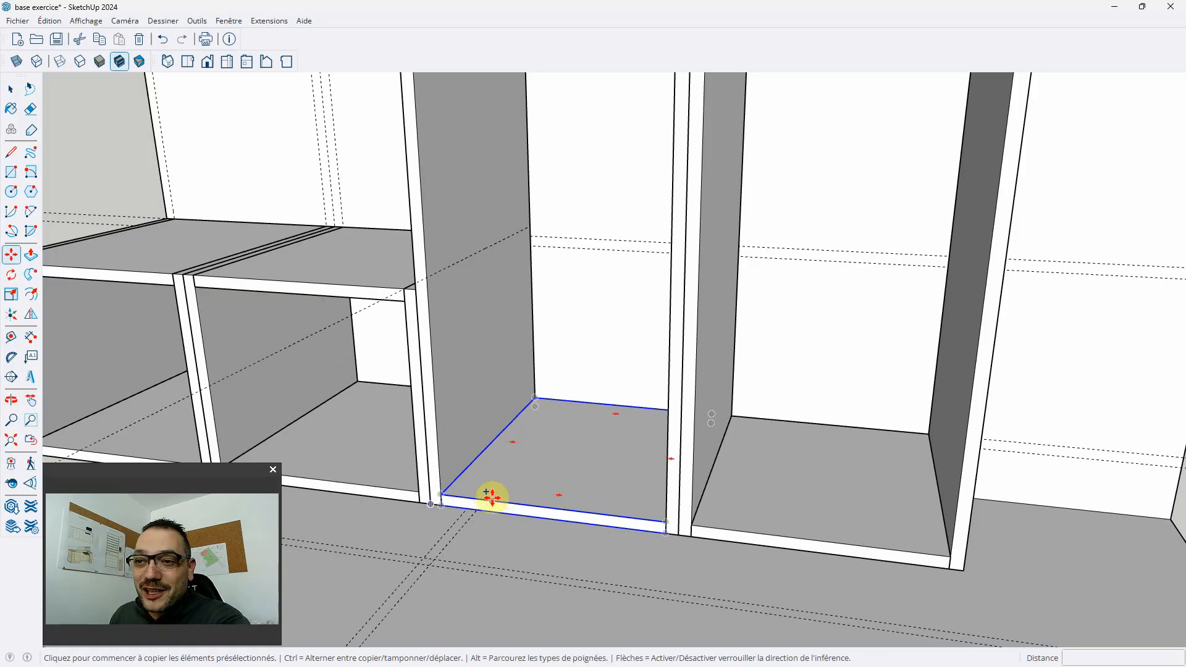
pyautogui.click(441, 505)
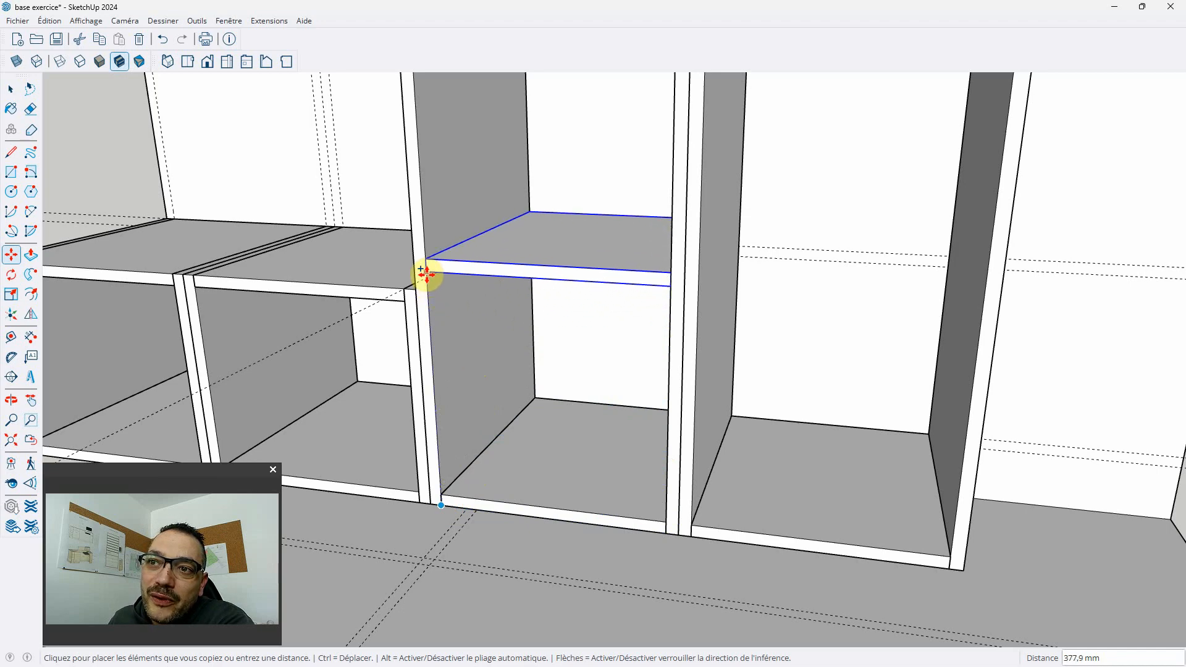
pyautogui.scroll(4, 425, 279)
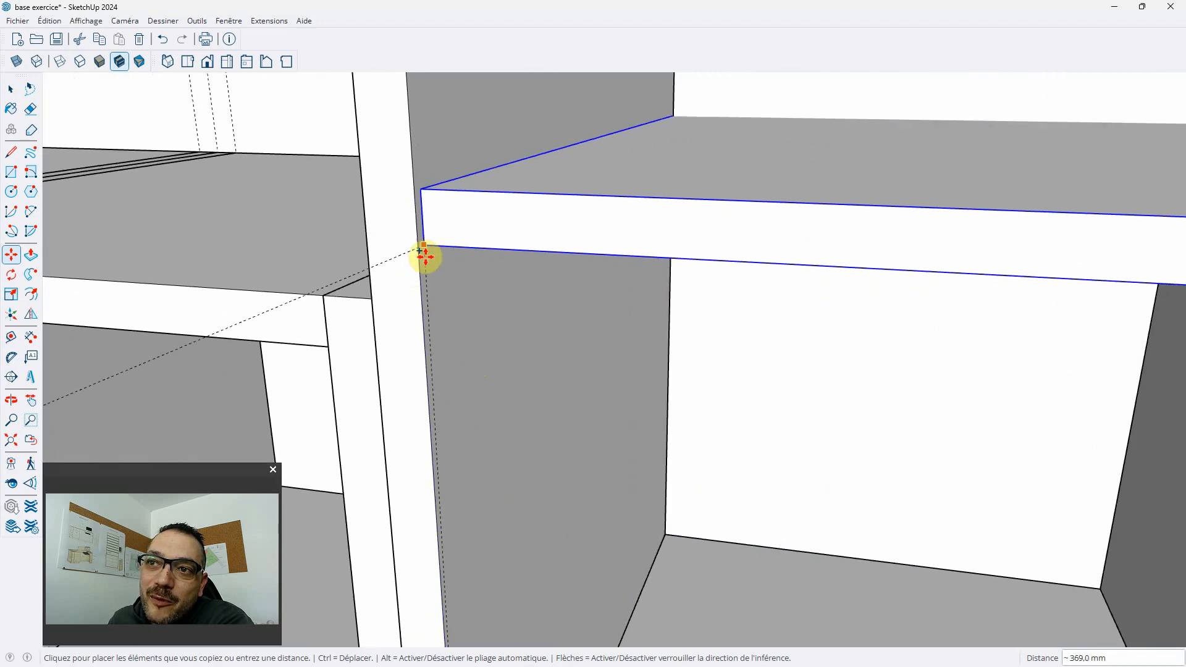
pyautogui.click(422, 246)
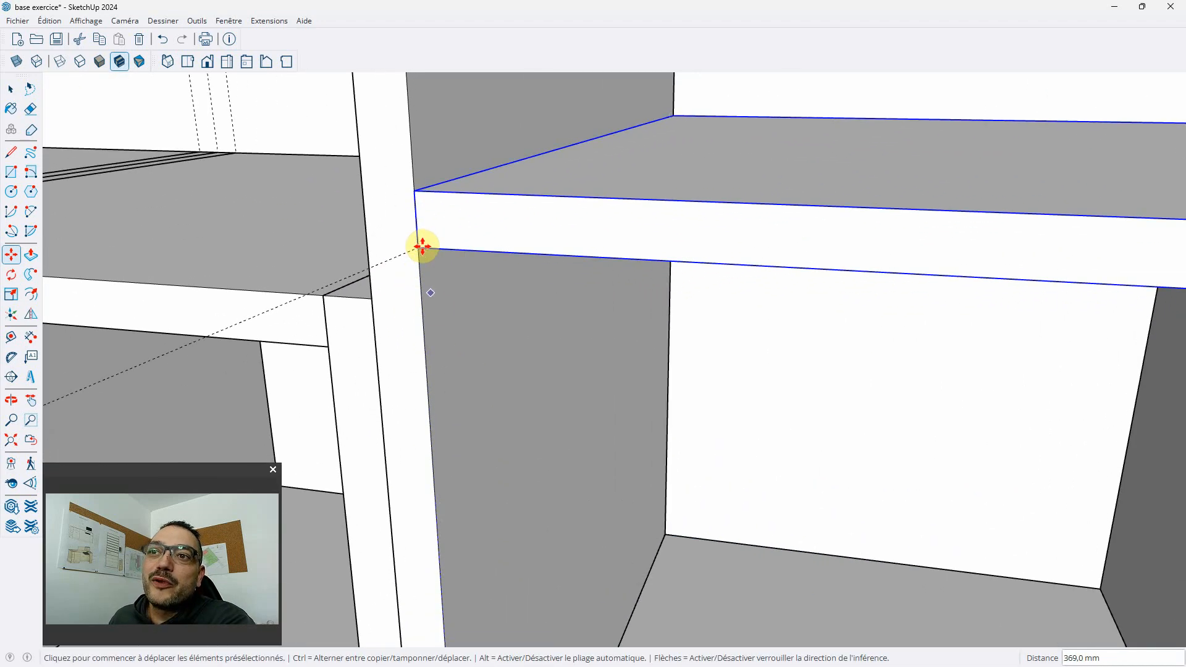
# Step: Repeat the crosspiece copy upward at the same spacing with a multiplier of *5
pyautogui.scroll(-10, 450, 352)
pyautogui.scroll(-5, 450, 352)
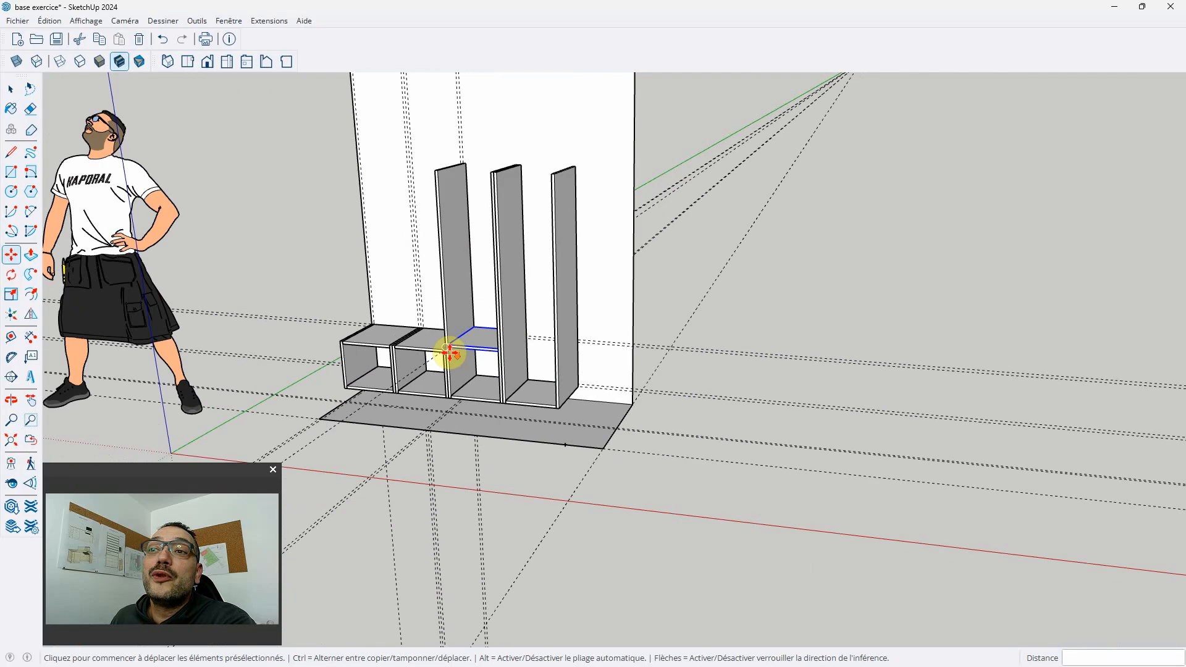
pyautogui.scroll(2, 437, 290)
pyautogui.scroll(2, 436, 291)
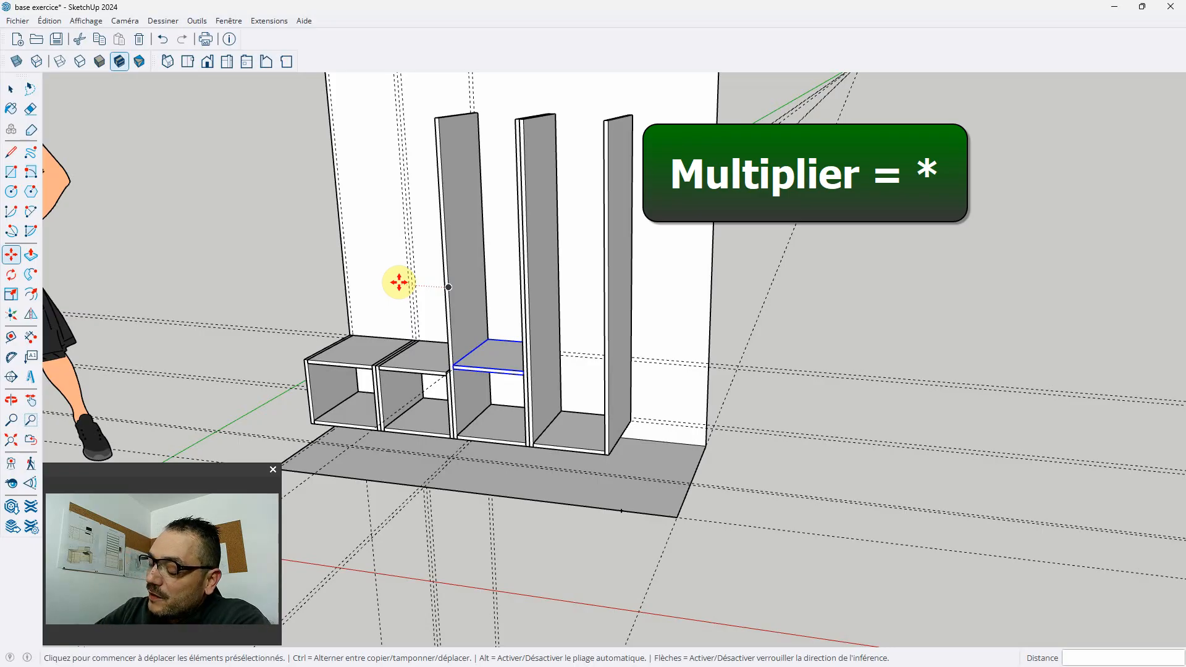
pyautogui.write('*5')
pyautogui.press('Return')
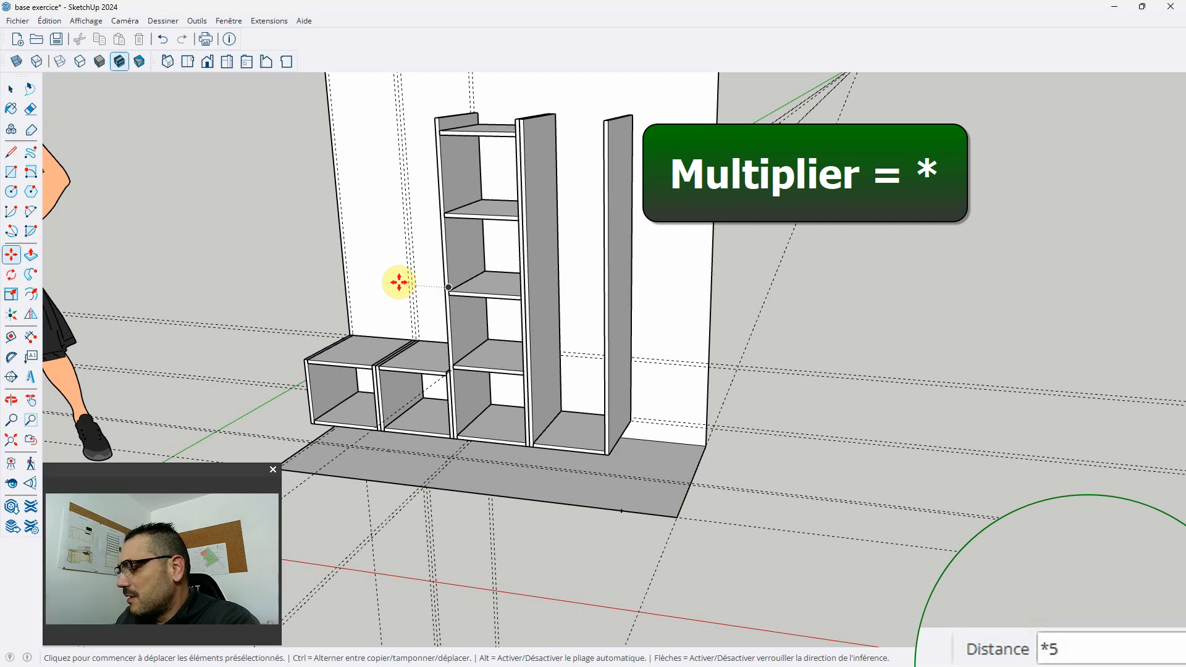
# Step: Set the multiplier of the first tall unit's crosspiece copies to *6
pyautogui.press('BackSpace')
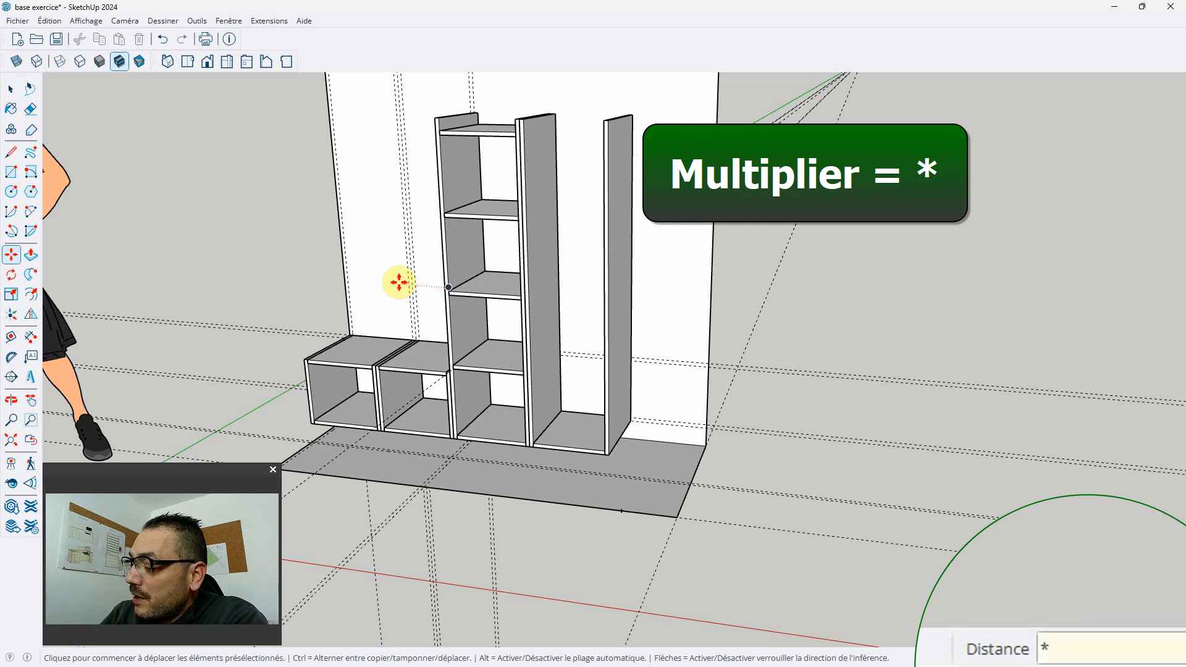
pyautogui.write('6')
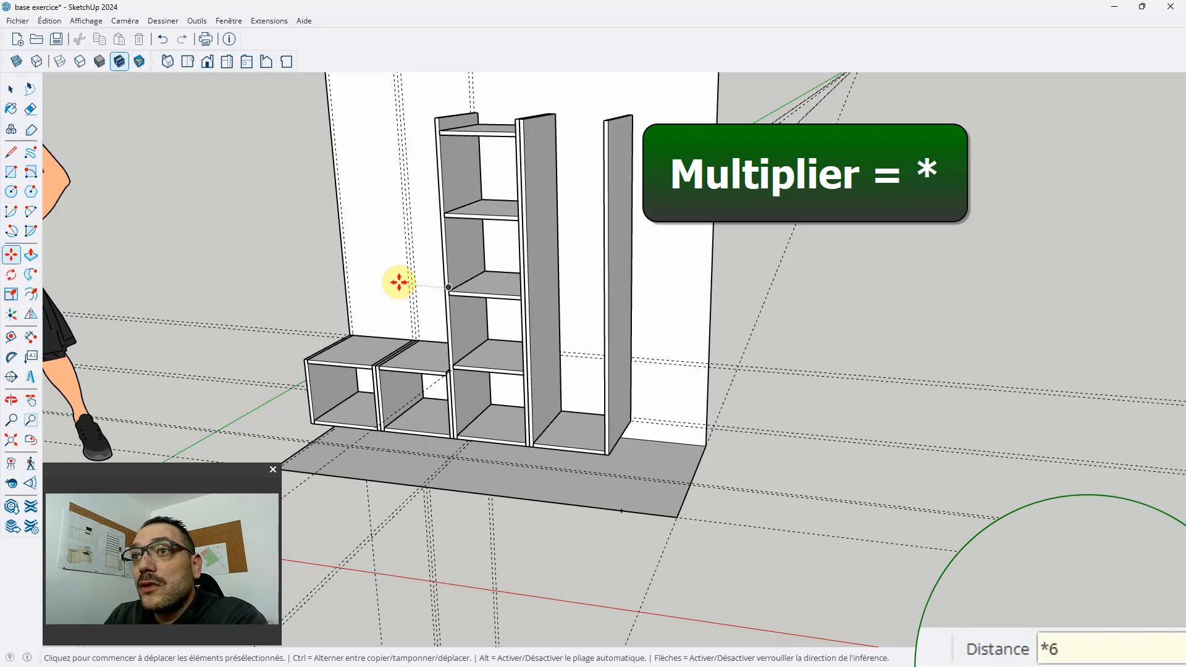
pyautogui.press('Return')
pyautogui.scroll(-3, 397, 363)
pyautogui.scroll(-2, 415, 400)
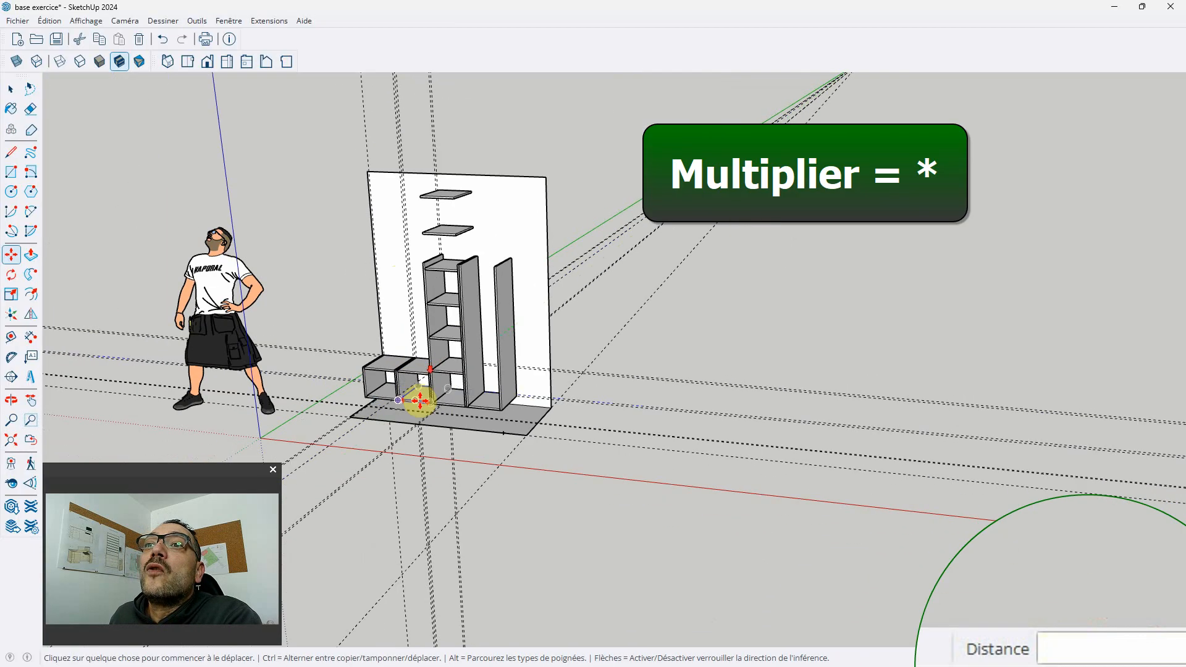
# Step: Try multipliers of *4 and *3 for the first tall unit's crosspiece copies
pyautogui.scroll(3, 410, 325)
pyautogui.write('*4')
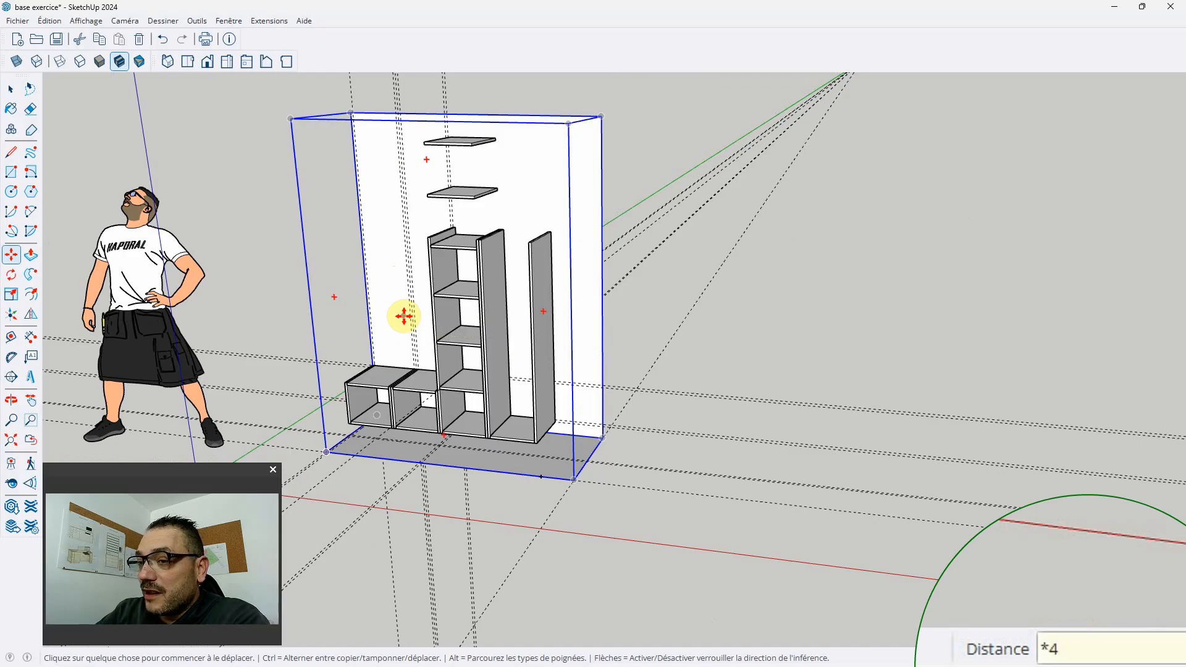
pyautogui.press('Return')
pyautogui.write('*3')
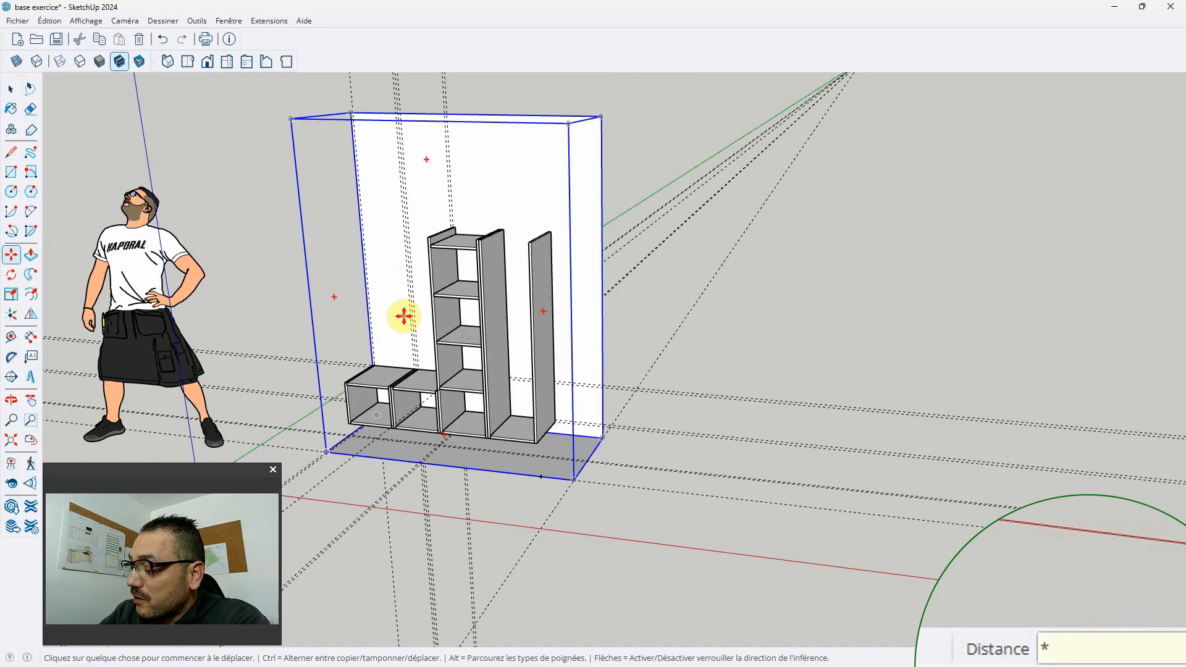
pyautogui.press('Return')
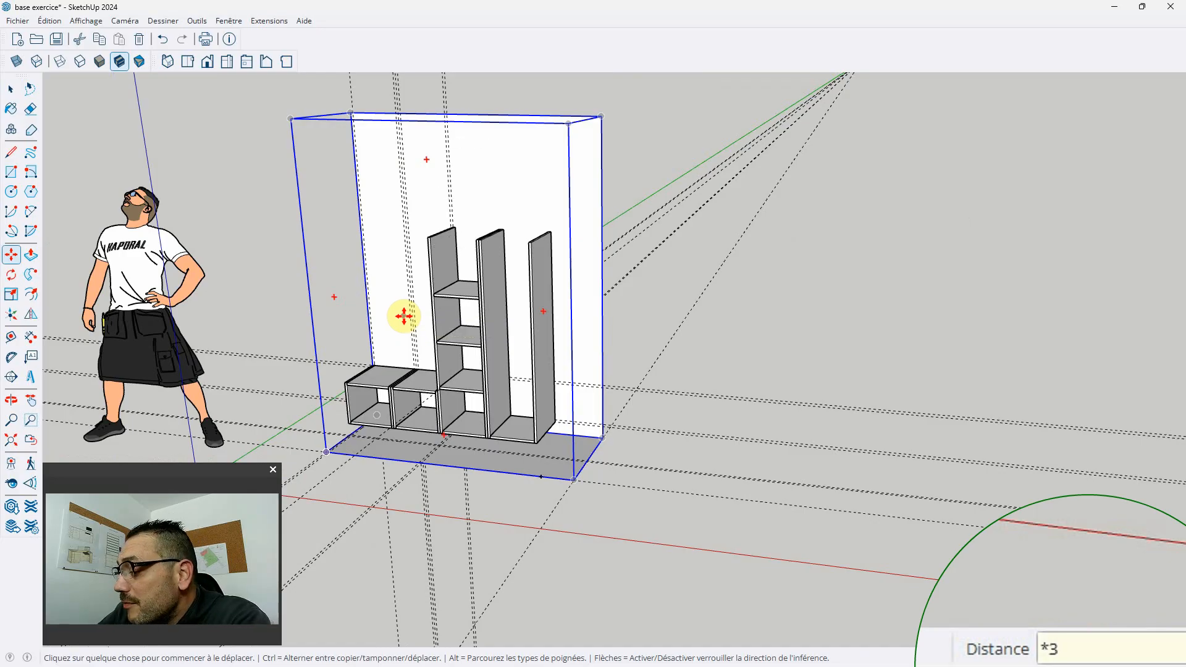
# Step: Set the multiplier of the first tall unit's crosspiece copies to *2 and end the move operation
pyautogui.write('*2')
pyautogui.press('Return')
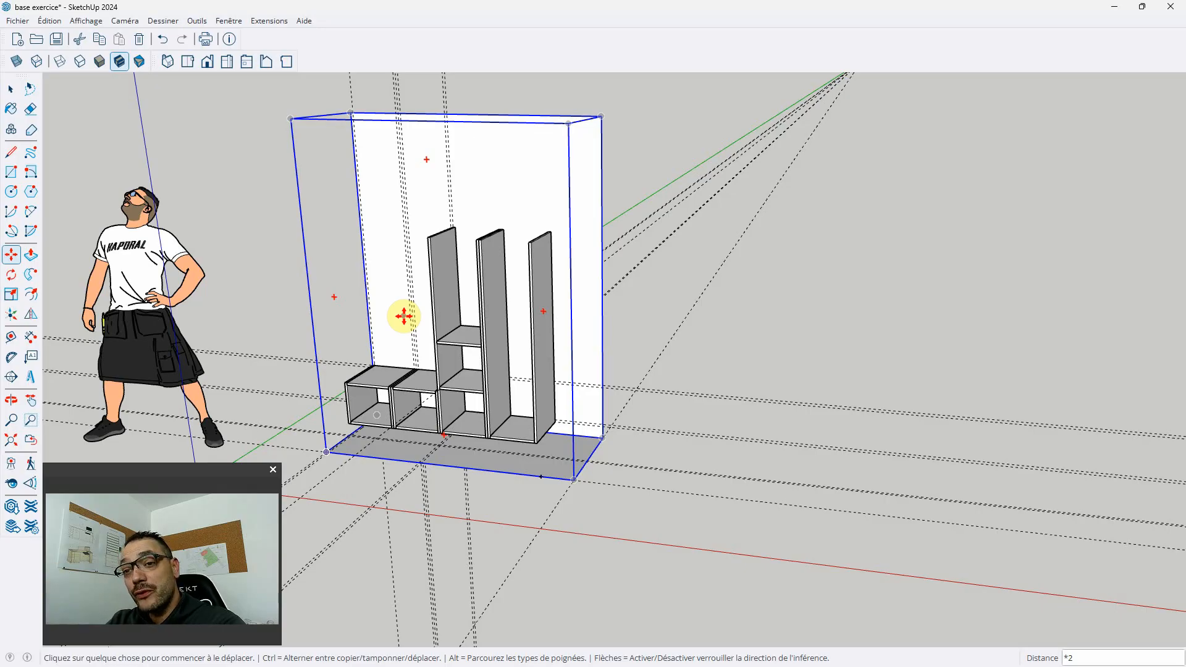
pyautogui.press('space')
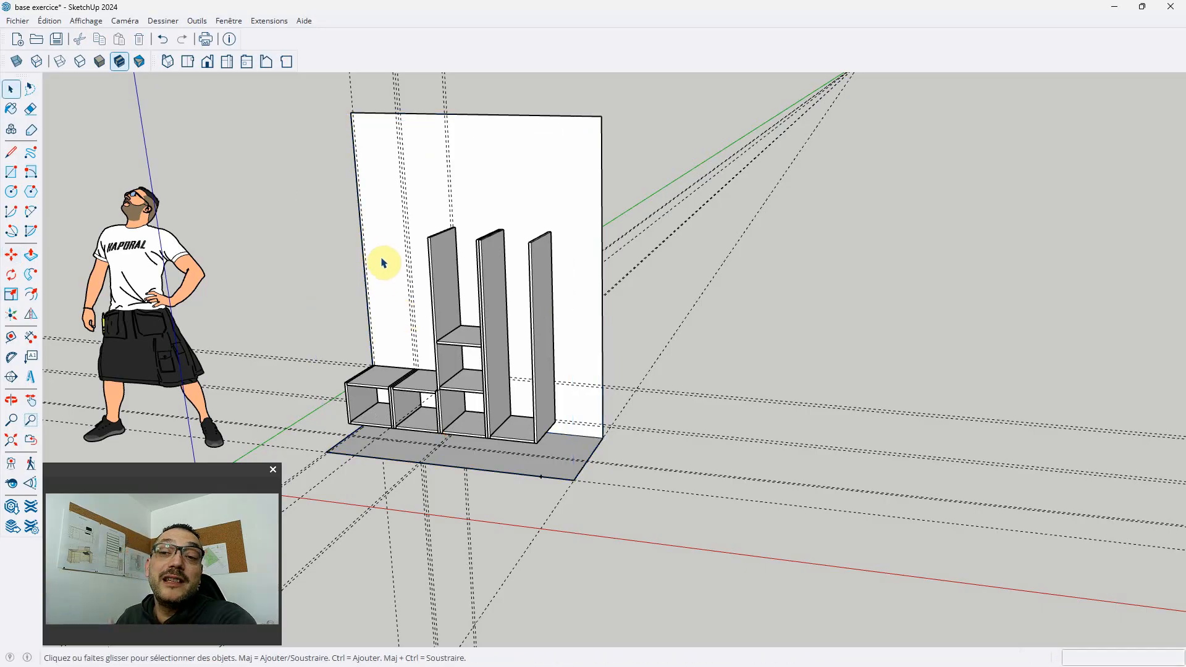
# Step: Activate the Line tool to start drawing an edge
pyautogui.click(12, 153)
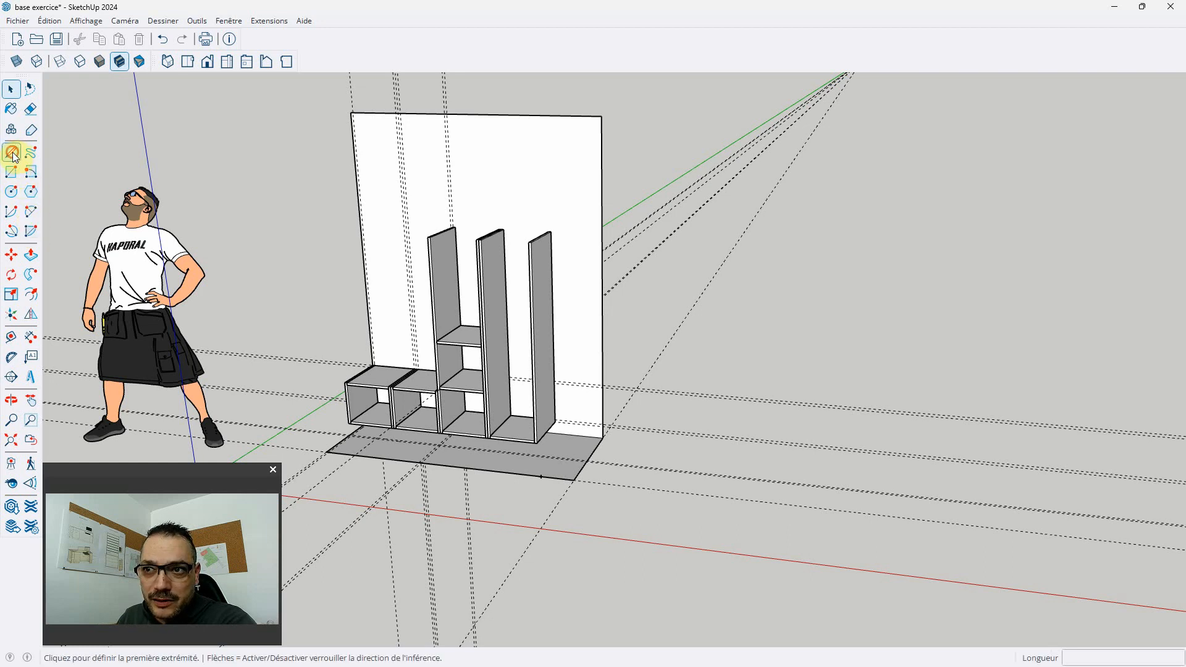